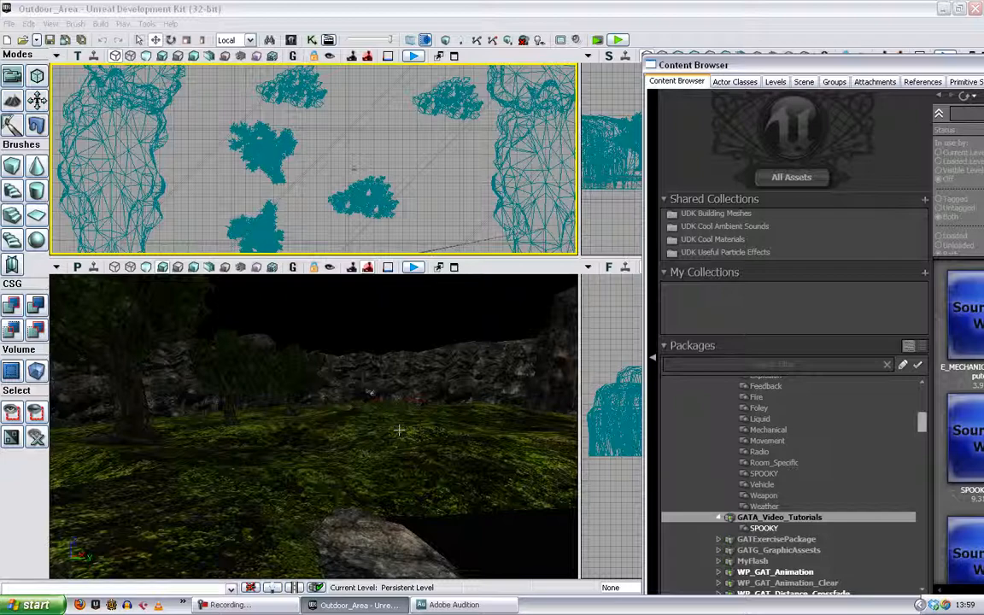
- Add an AmbientSoundMovable actor with no sound cue on the grassy terrain and raise it slightly above the ground
right_click(344, 453)
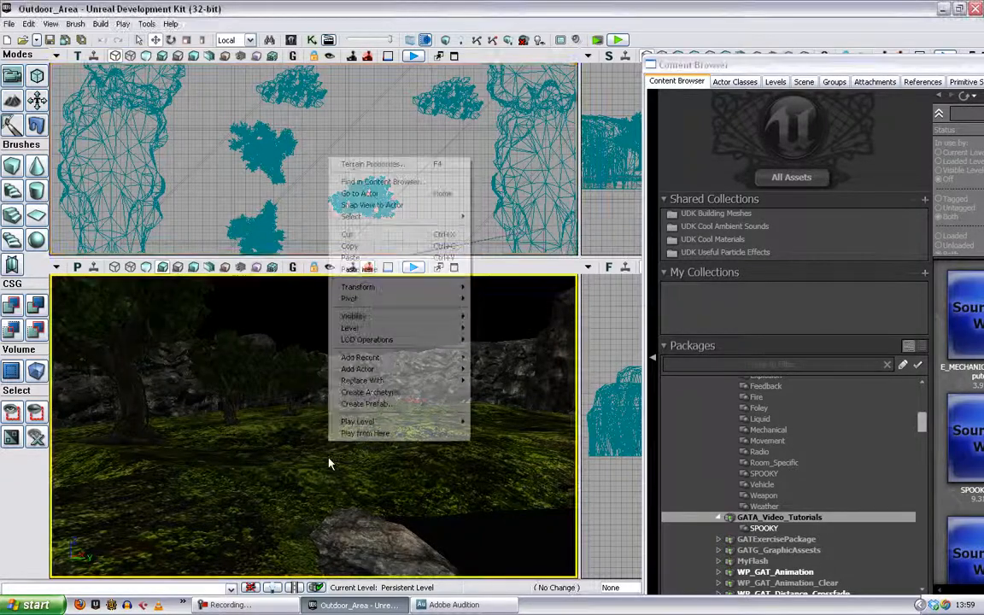
mouse_move(421, 369)
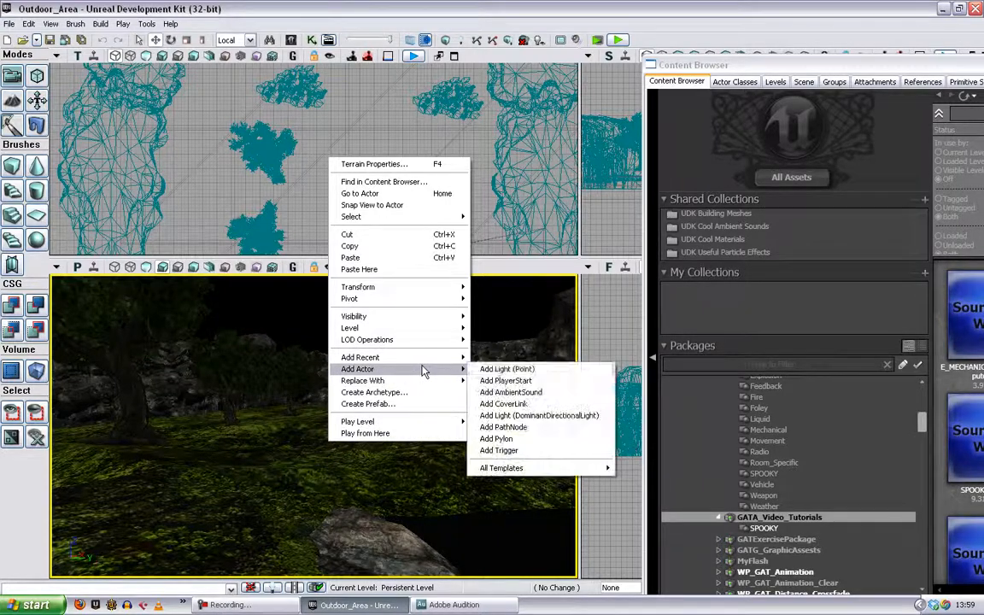
mouse_move(500, 468)
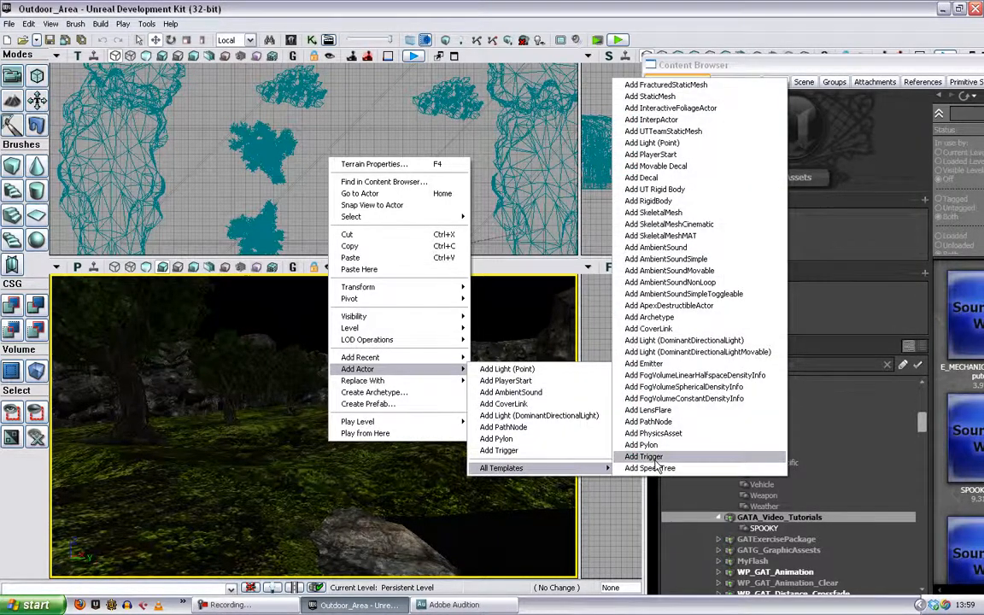
left_click(669, 270)
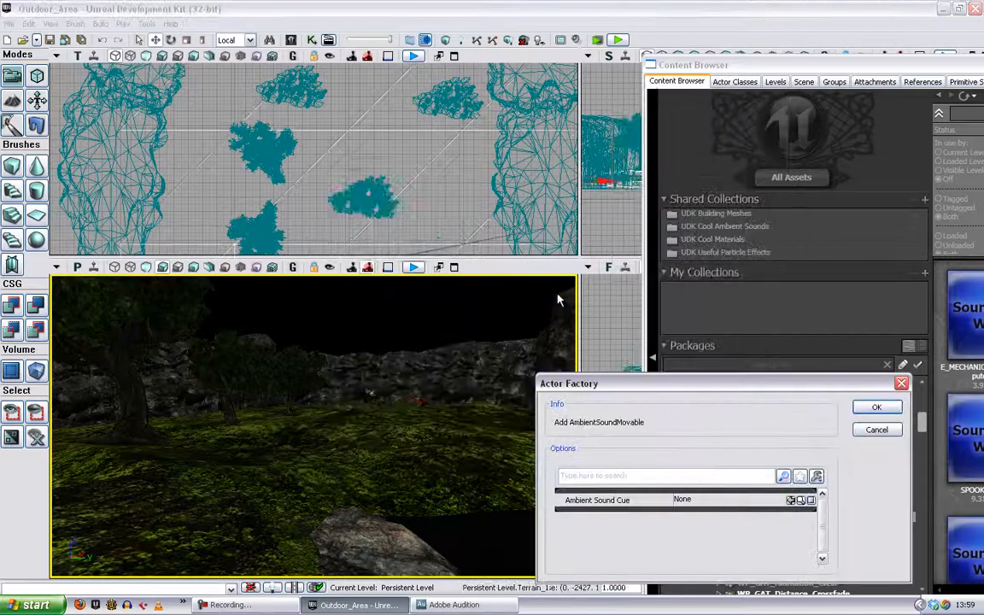
left_click(875, 408)
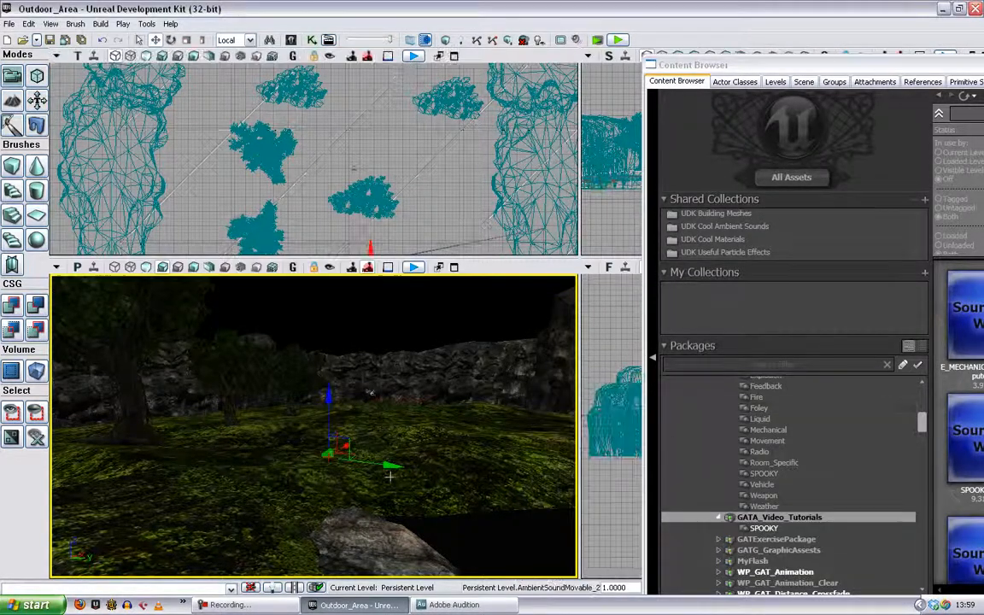
left_click(342, 423)
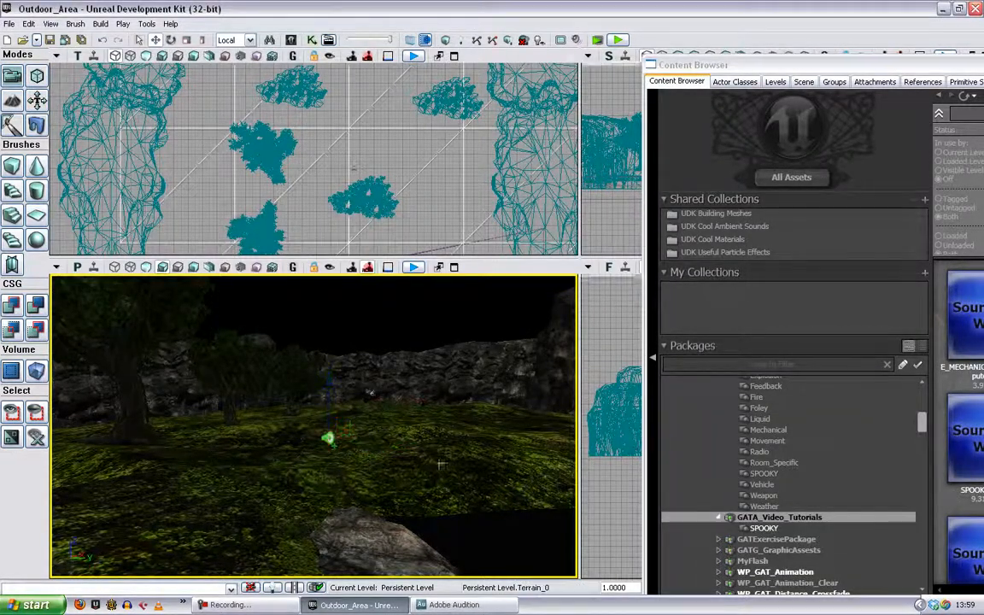
right_click_drag(342, 423, 291, 423)
mouse_move(382, 471)
left_mouse_down()
mouse_move(414, 432)
mouse_move(382, 471)
left_mouse_up()
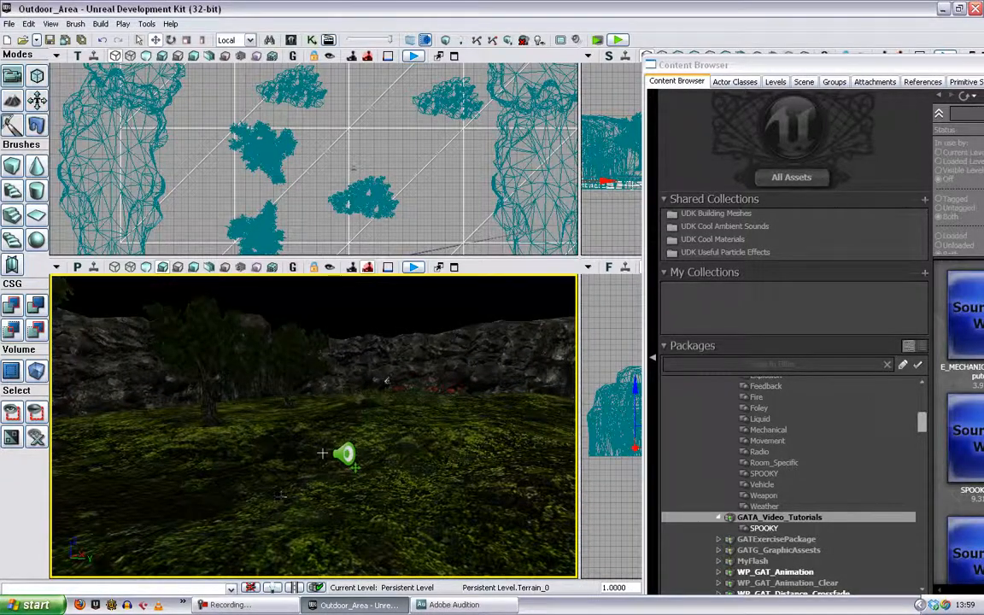
mouse_move(510, 401)
right_mouse_down()
mouse_move(500, 350)
mouse_move(385, 355)
mouse_move(564, 376)
mouse_move(510, 402)
right_mouse_up()
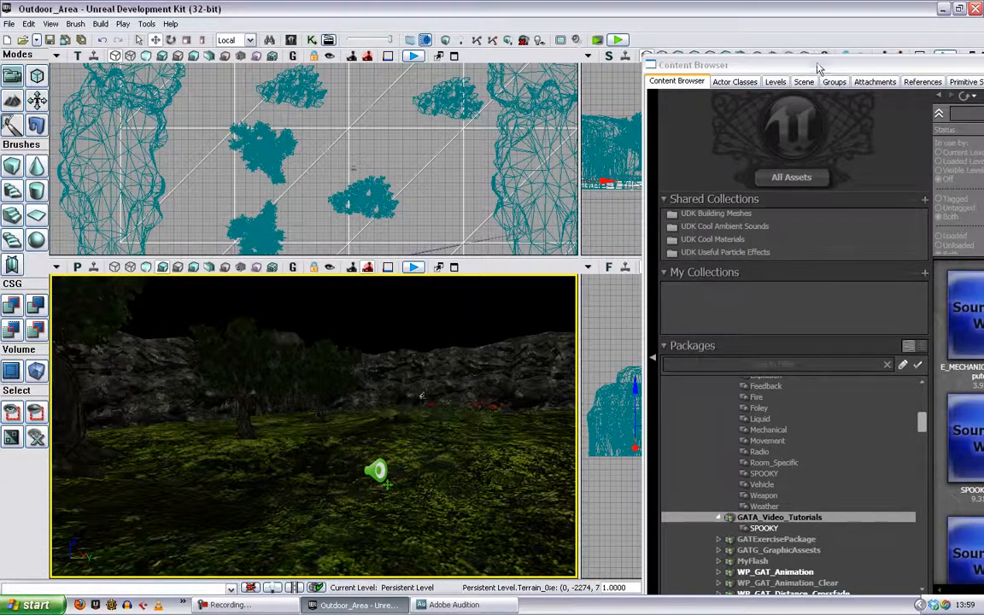
- Import ANIMAL_bird_night_01.wav through ANIMAL_bird_night_06.wav from the ANIMAL folder into the GATA_Video_Tutorials package
left_click_drag(819, 68, 645, 9)
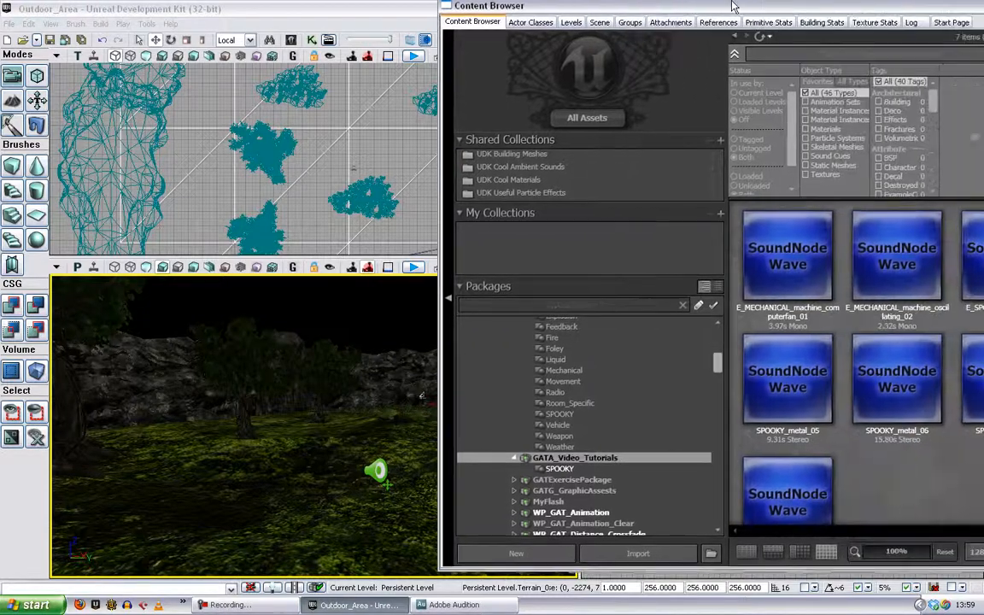
left_click(638, 553)
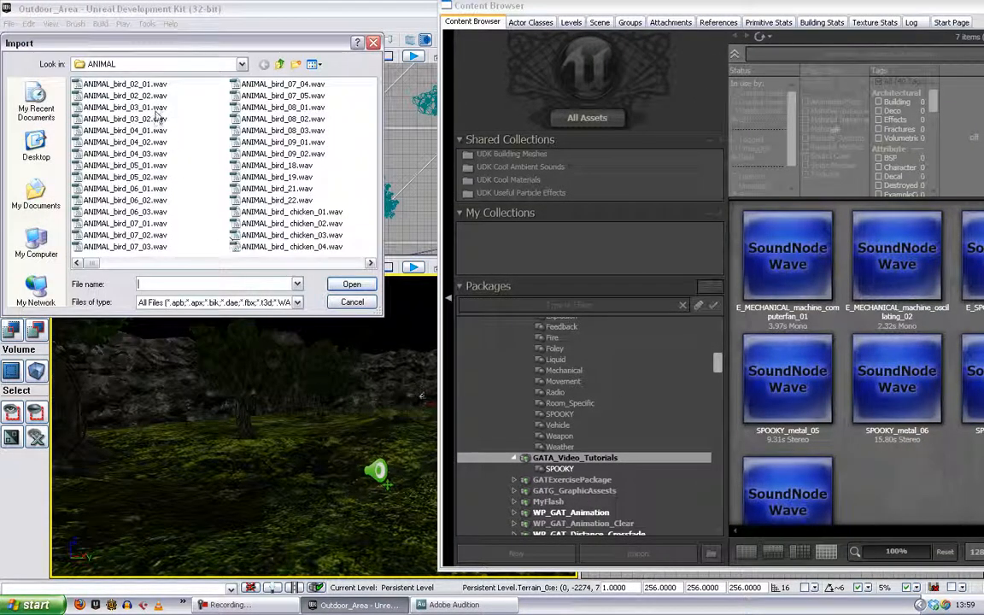
left_click_drag(94, 268, 155, 267)
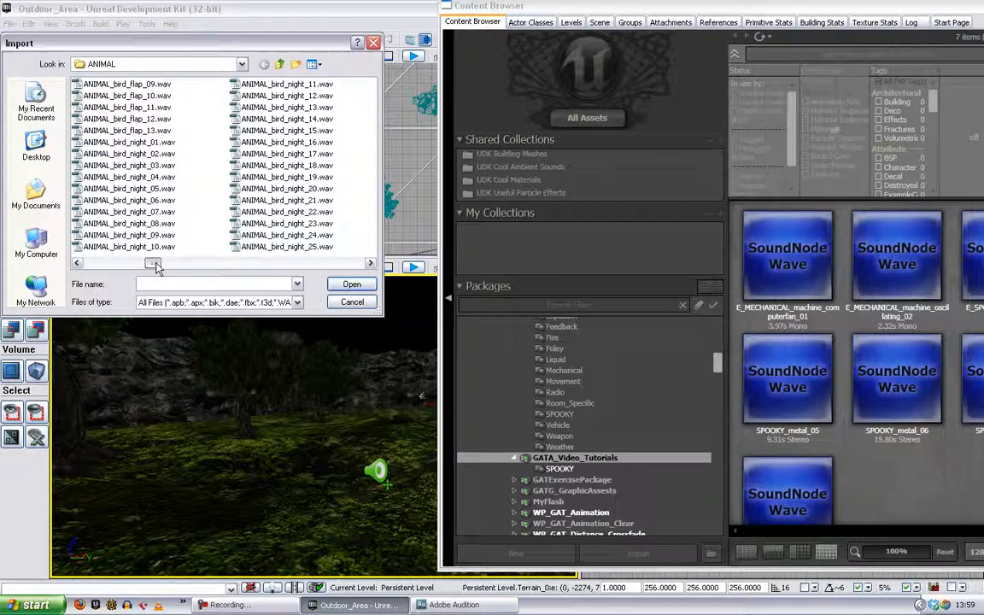
left_click(128, 141)
left_click(128, 154, "shift")
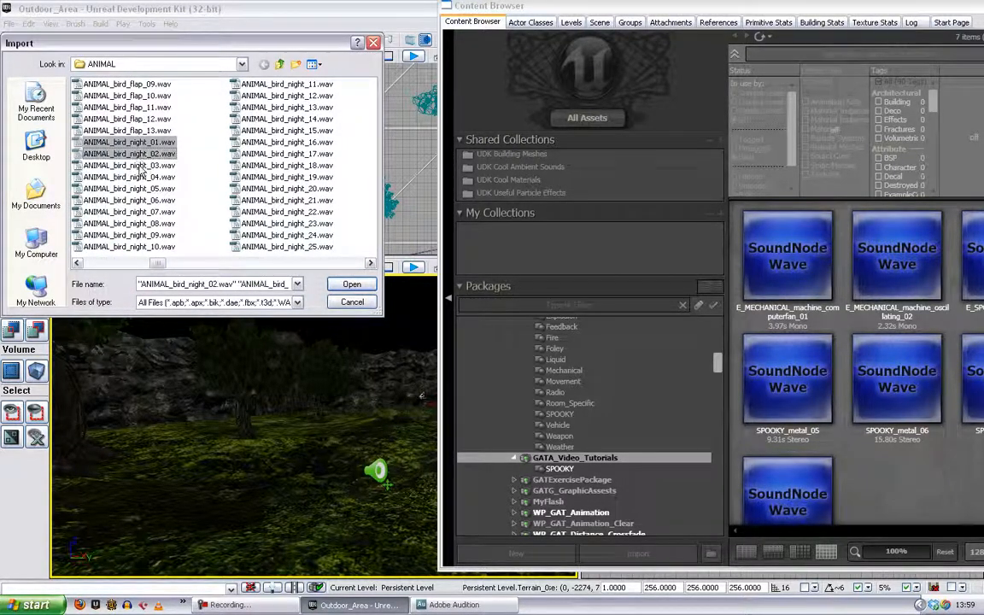
left_click(133, 165, "shift")
left_click(137, 177, "shift")
left_click(137, 188, "shift")
left_click(137, 200, "shift")
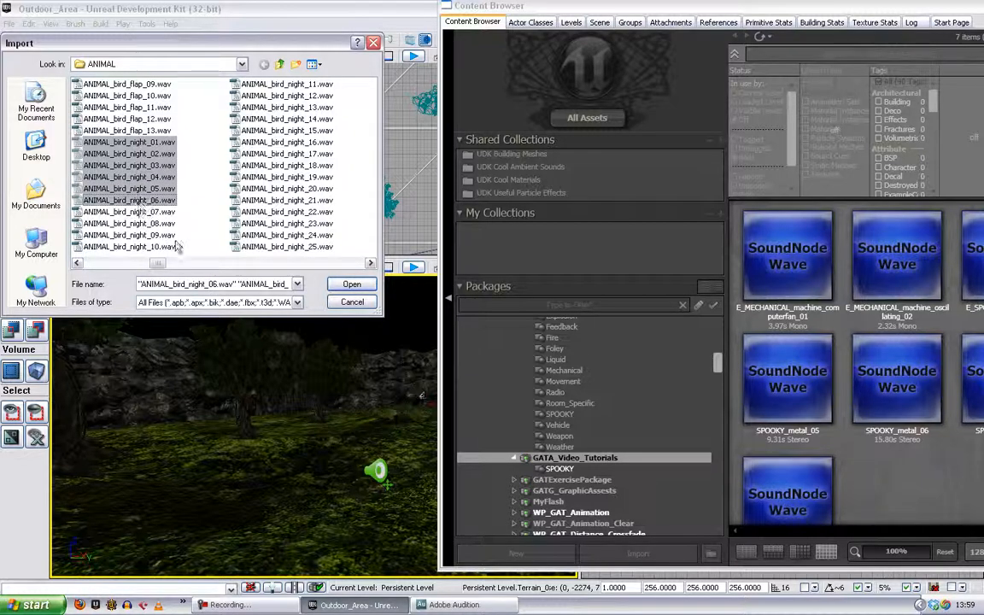
left_click(346, 285)
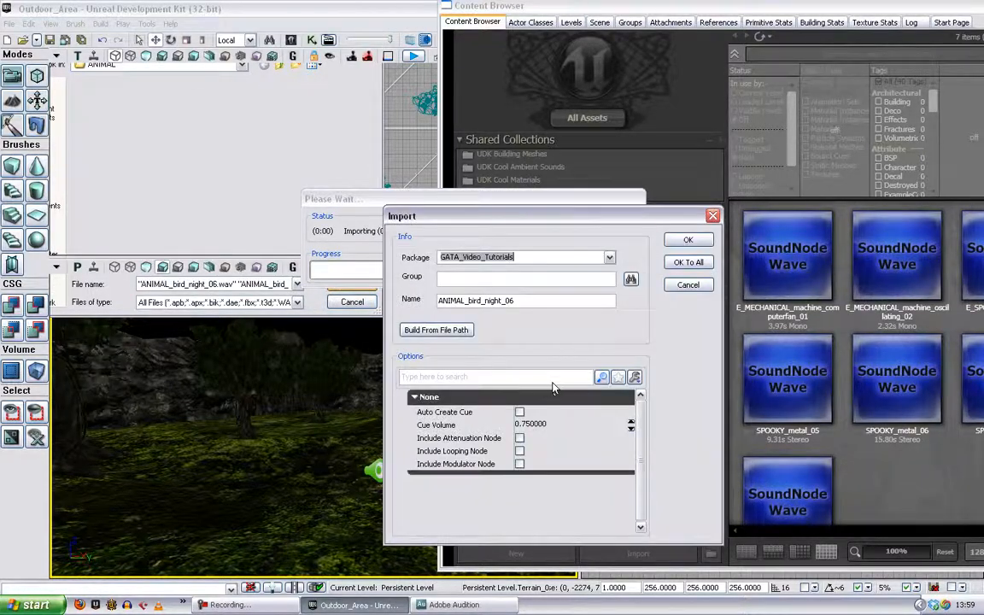
left_click(699, 263)
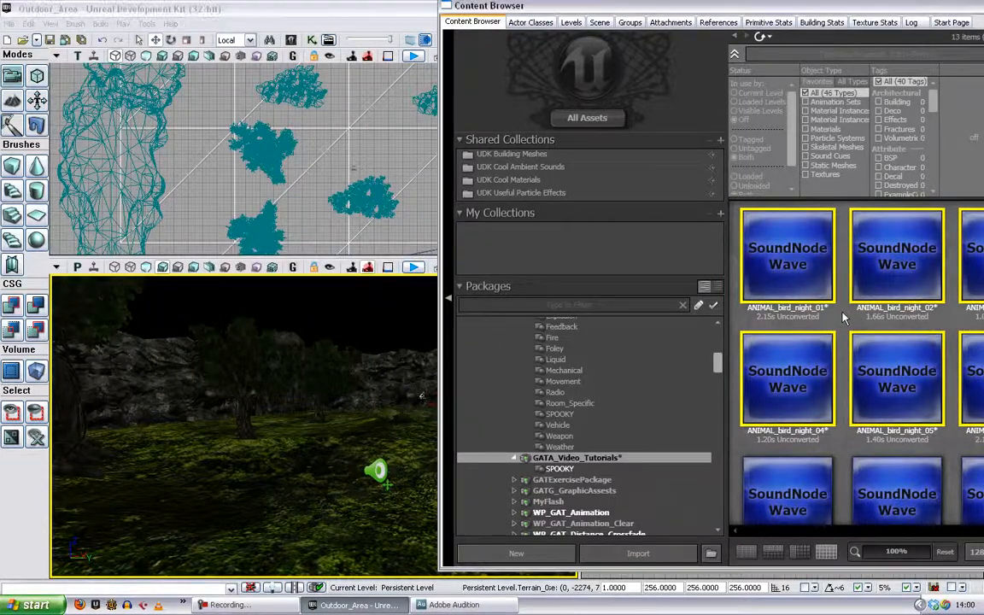
- Create a new SoundCue named Night_Bird_01 in the GATA_Video_Tutorials package
right_click(843, 317)
scroll(819, 180, "down", 1)
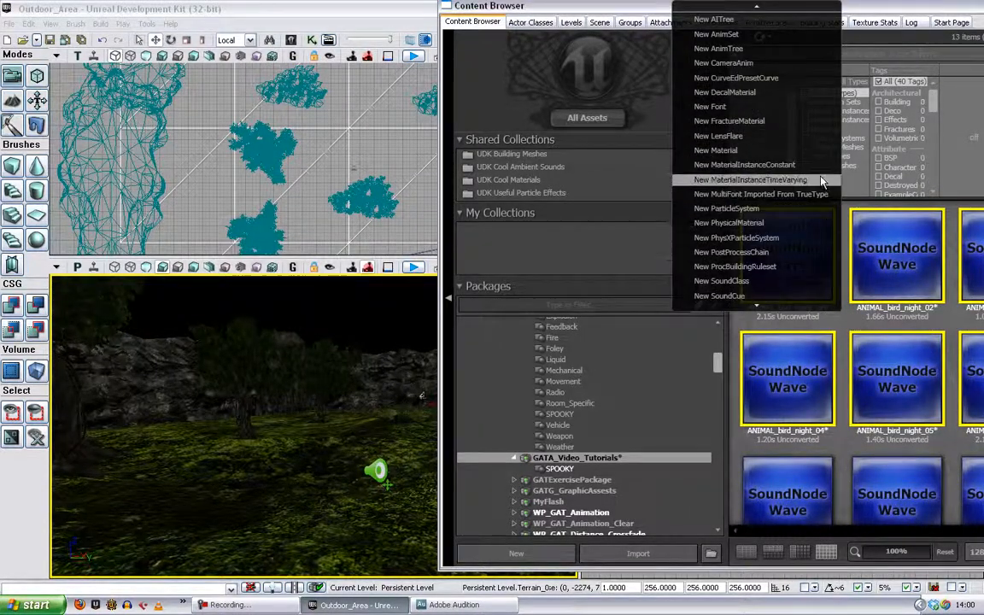
left_click(750, 281)
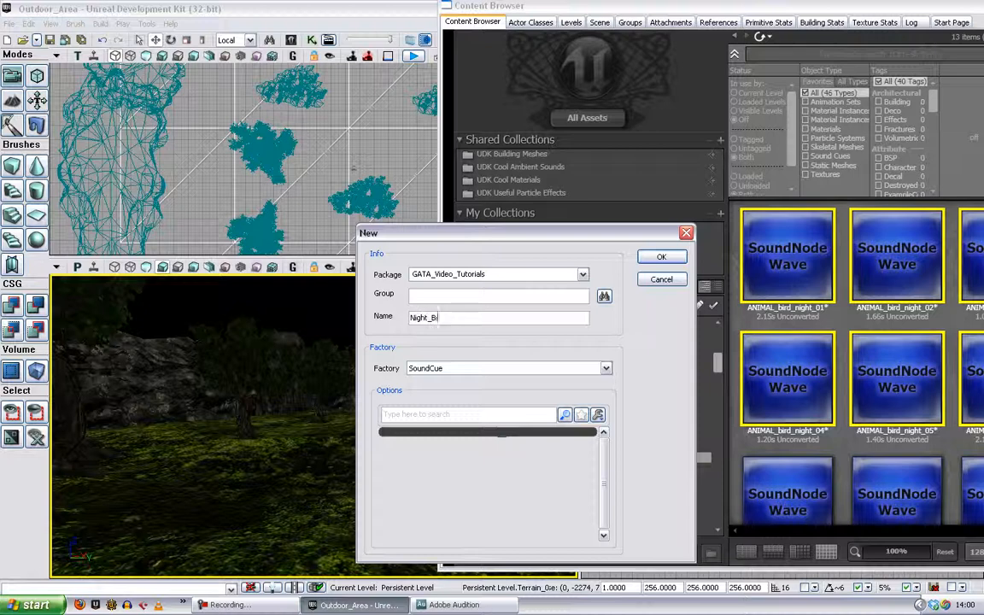
key("Return")
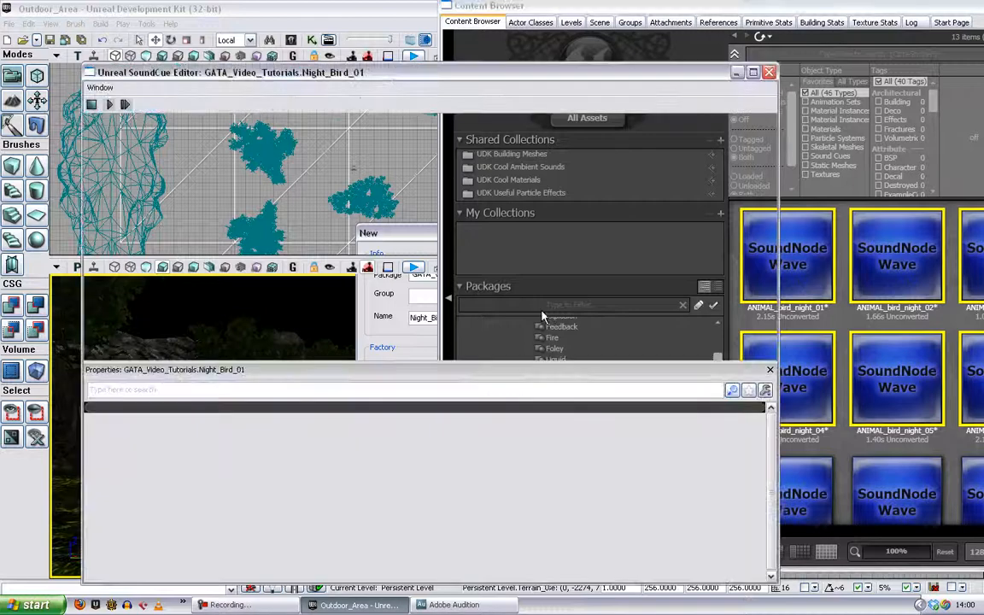
- Add a Random node containing the six ANIMAL_bird_night waves to the Night_Bird_01 cue, well apart from the speaker output
left_click(890, 249)
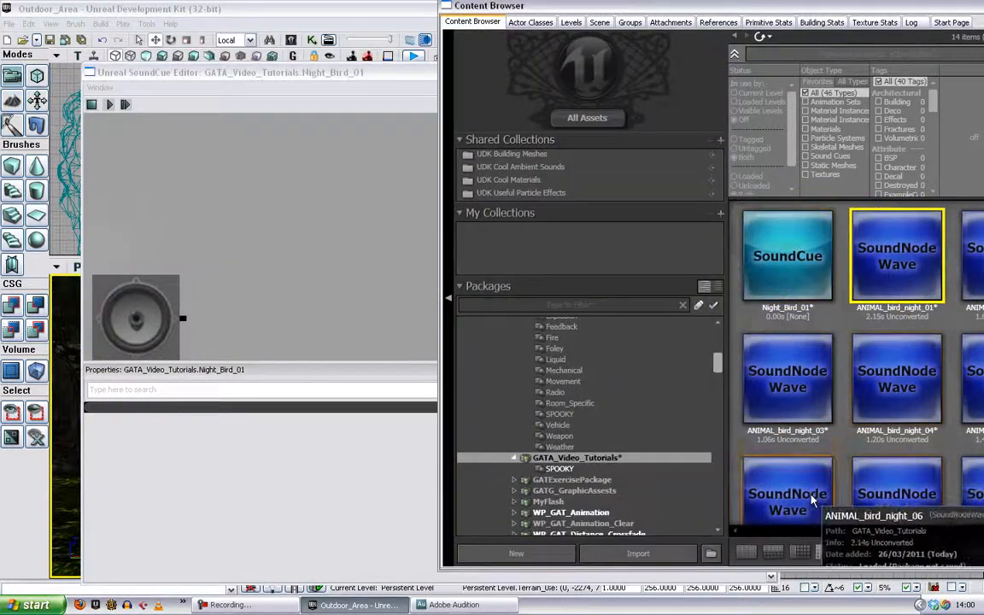
left_click(811, 499, "shift")
left_click(382, 271)
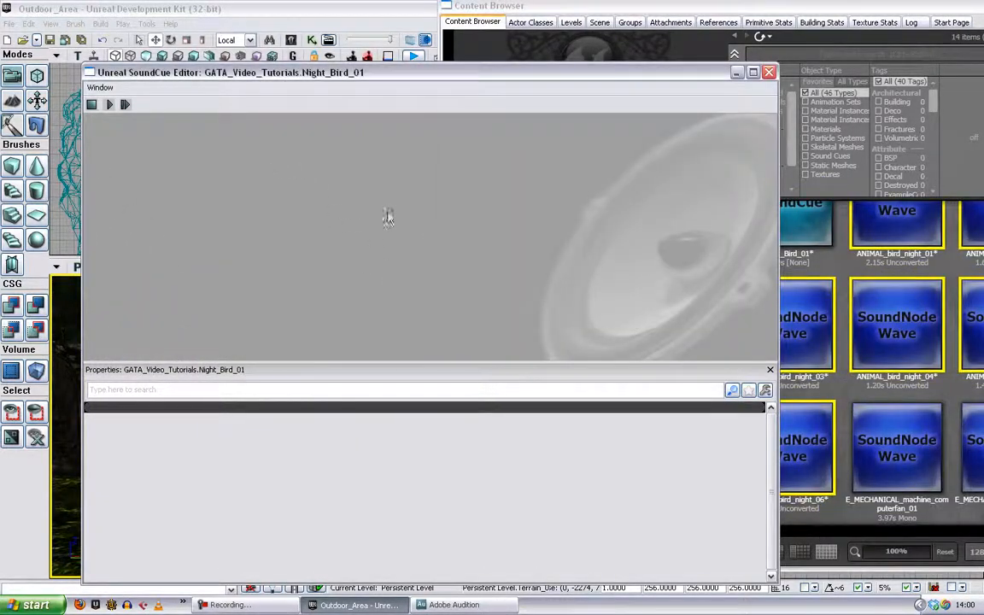
right_click(389, 212)
left_click(414, 214)
left_click_drag(345, 242, 450, 239)
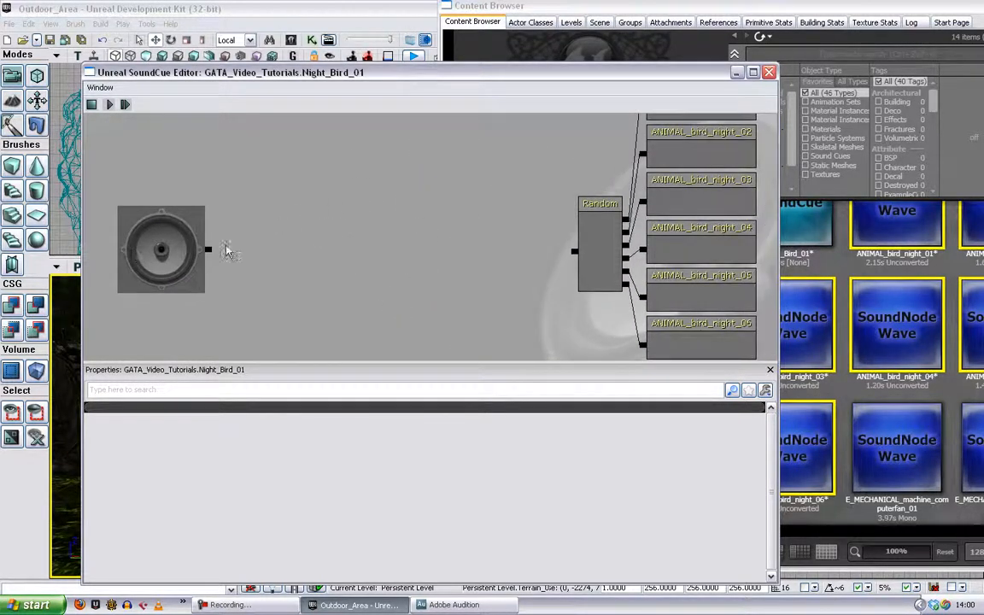
- Add an Attenuation node, connect it to the speaker output and align it beside the speaker
right_click(226, 252)
left_click(256, 261)
left_click(218, 264)
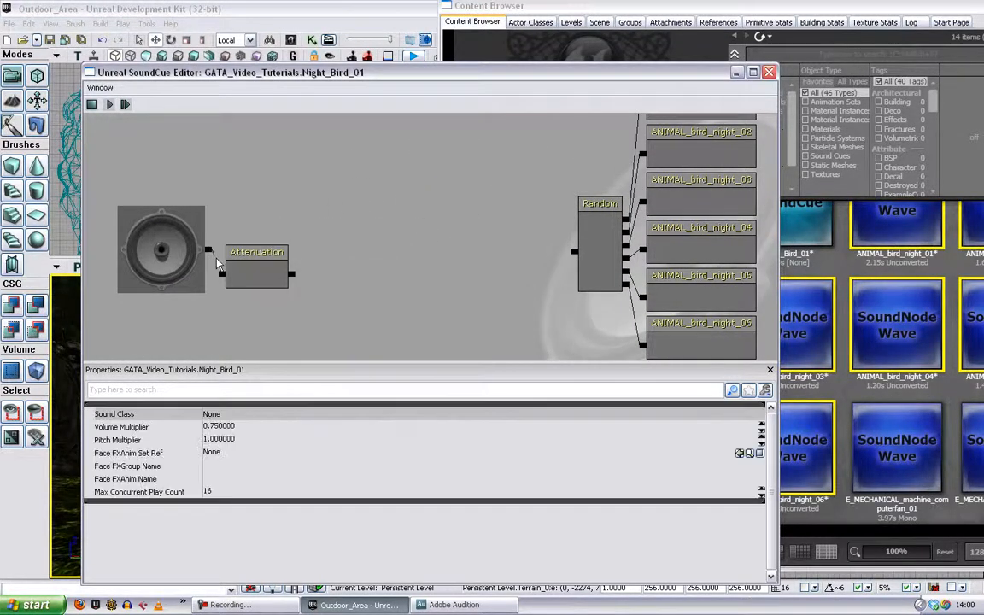
left_click_drag(259, 274, 259, 256)
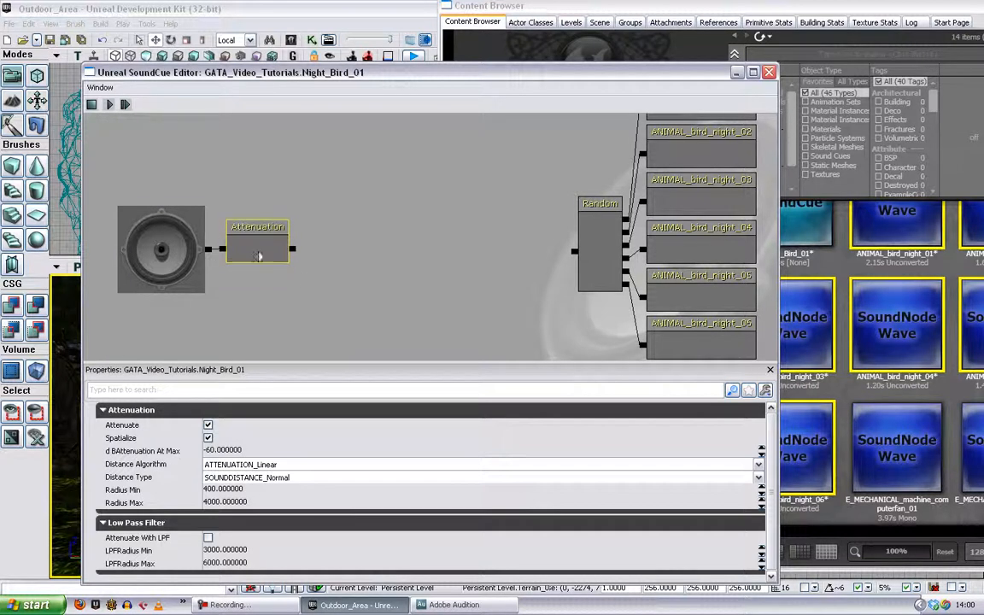
- Add a Modulator node after the Attenuation node and connect the two
left_click(356, 250)
right_click(332, 222)
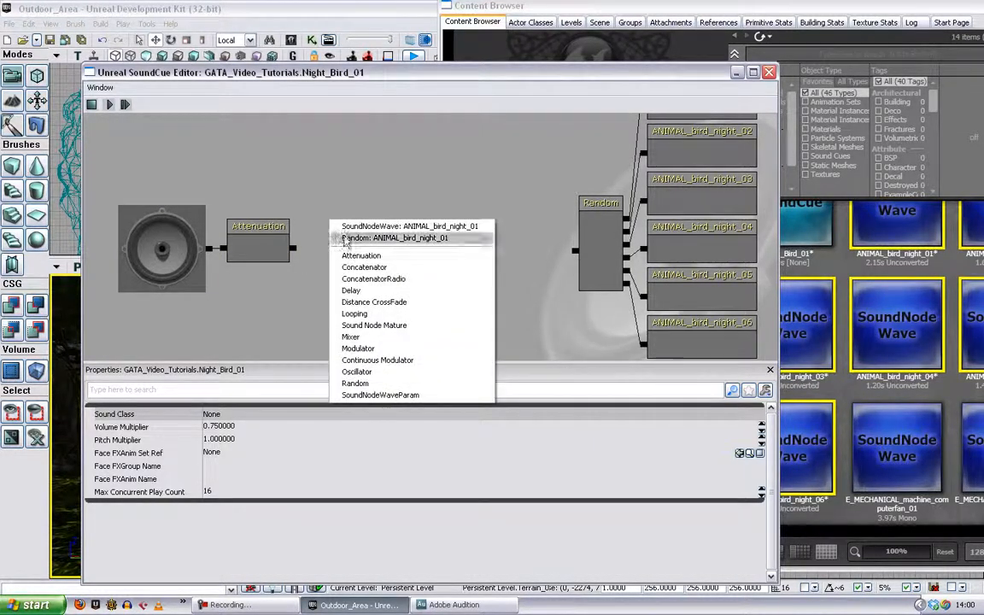
left_click(376, 349)
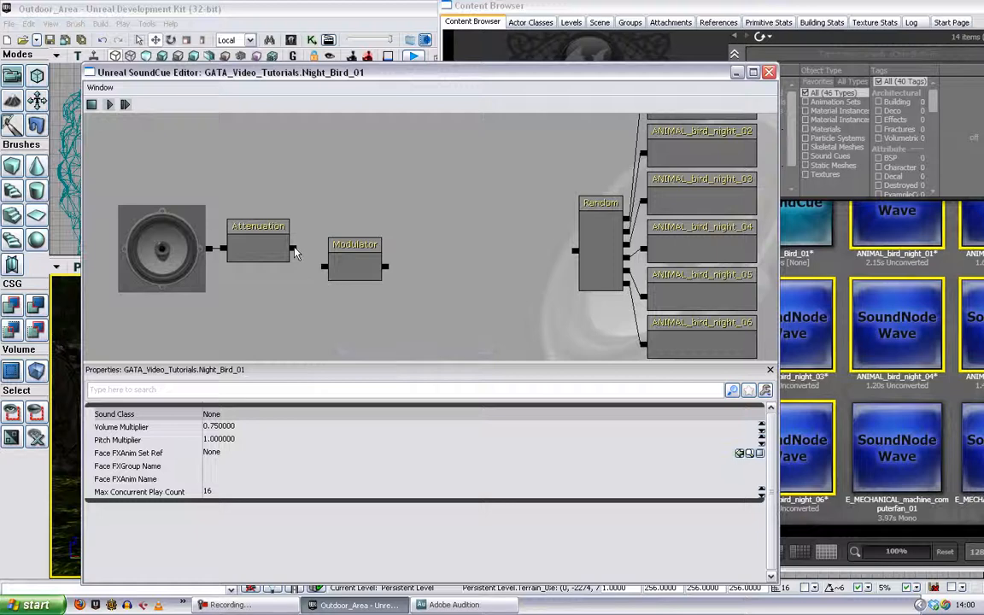
left_click_drag(293, 249, 334, 250)
- Set the Modulator node's Volume Min to 0.2
left_click(259, 415)
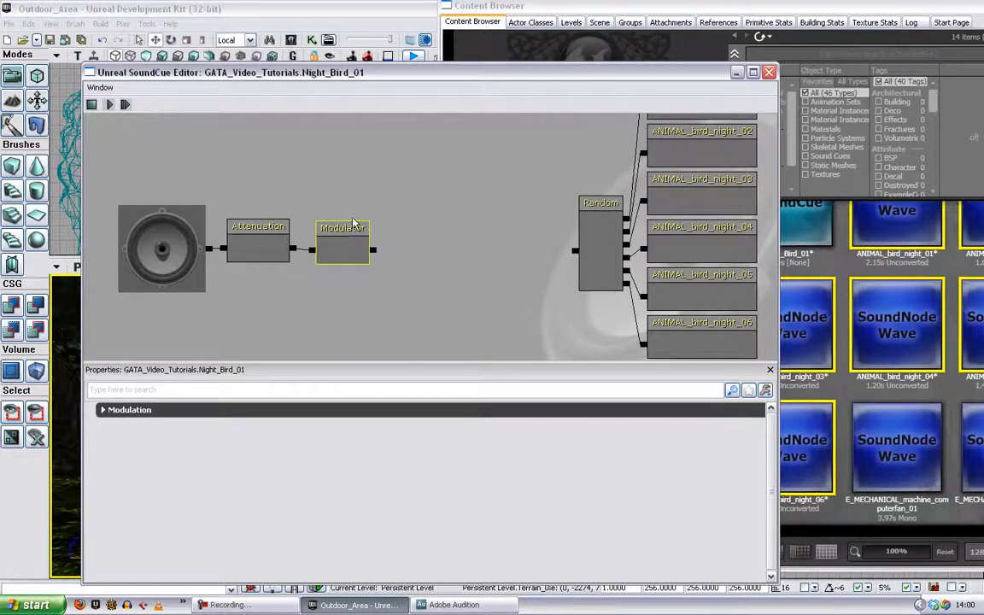
left_click(337, 243)
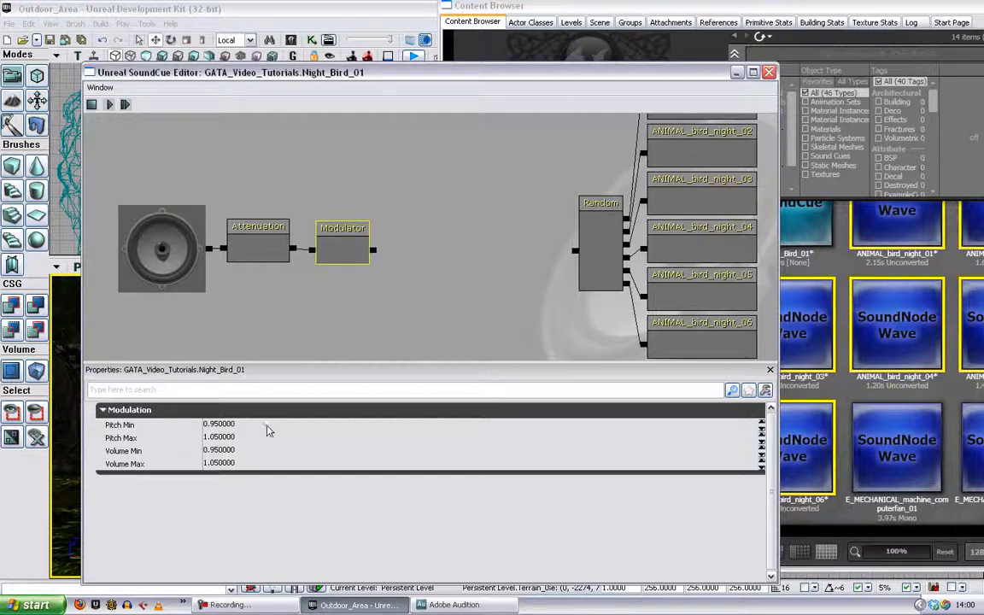
left_click(261, 452)
type(".2")
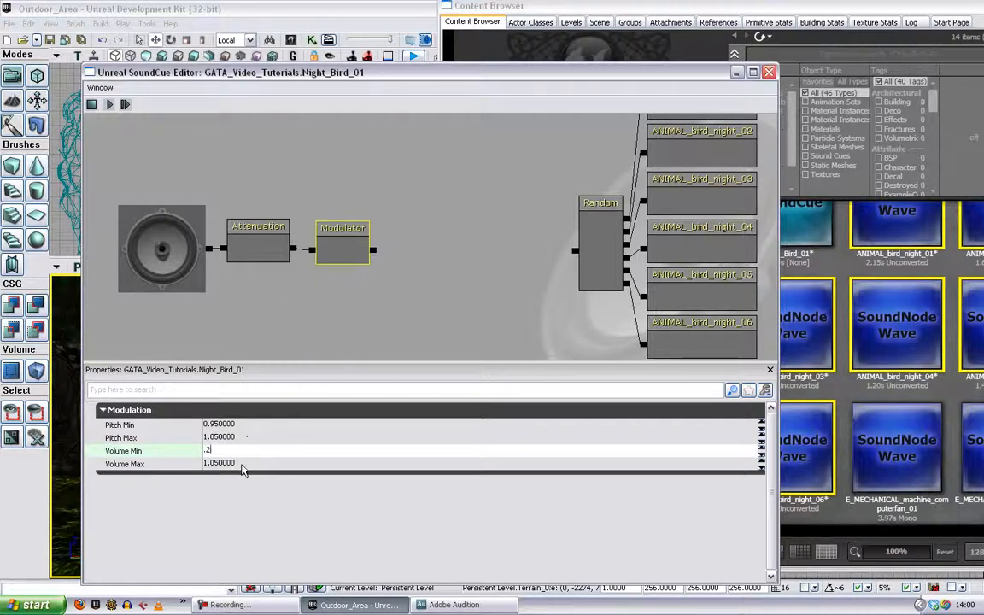
key("Tab")
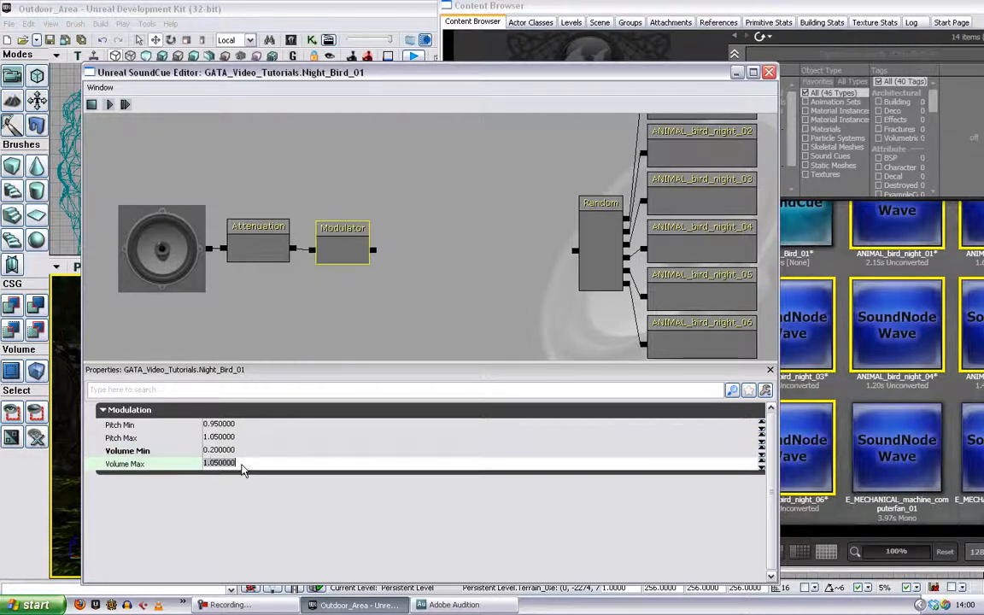
left_click(457, 158)
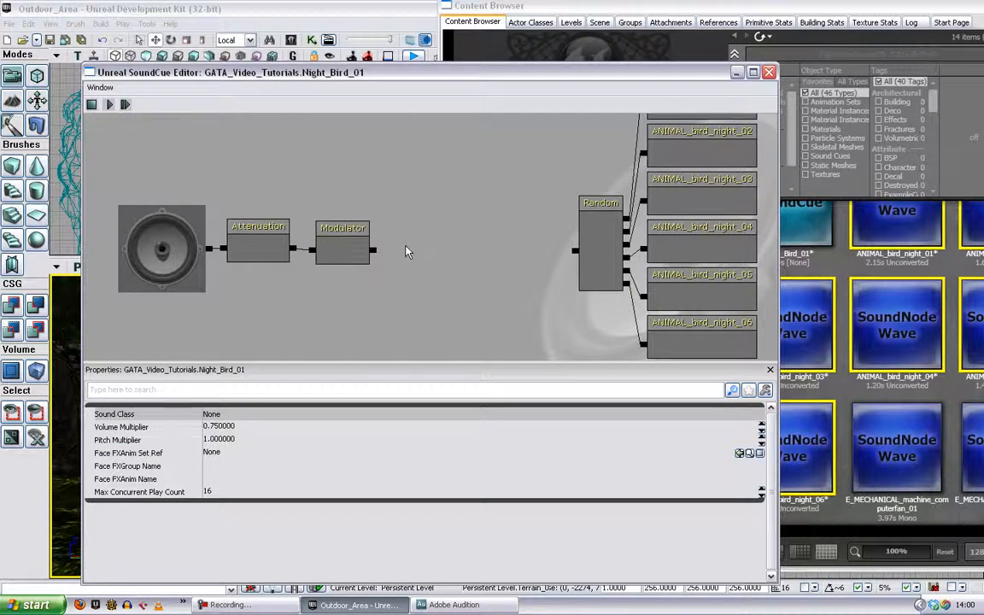
- Add a Looping node after the Modulator and connect the two
right_click(407, 251)
left_click(456, 315)
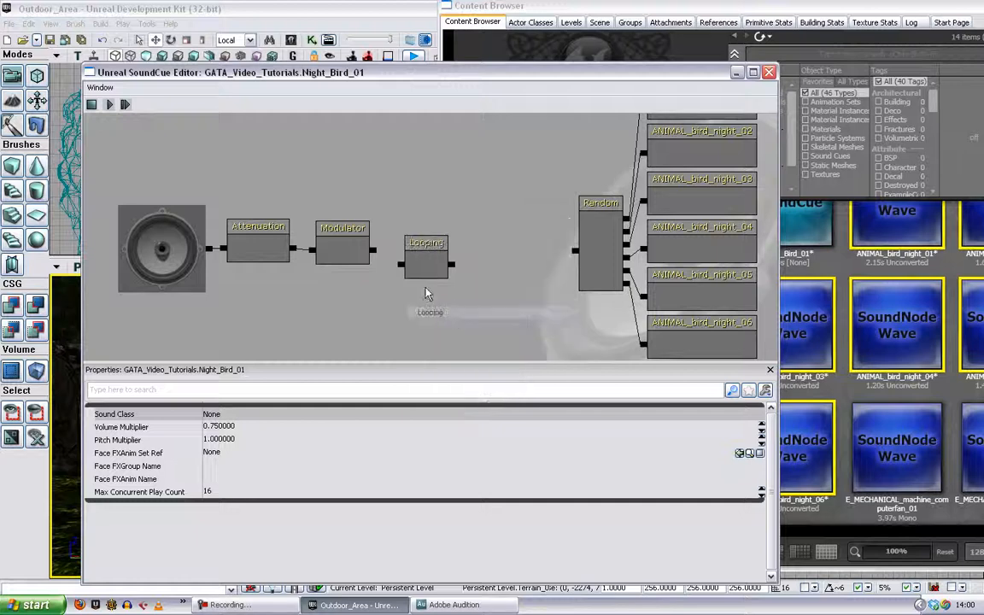
left_click_drag(399, 264, 412, 246)
- Add a Delay node connected between the Looping and Random nodes and align it with the chain
left_click_drag(477, 255, 576, 250)
right_click(479, 253)
left_click(504, 305)
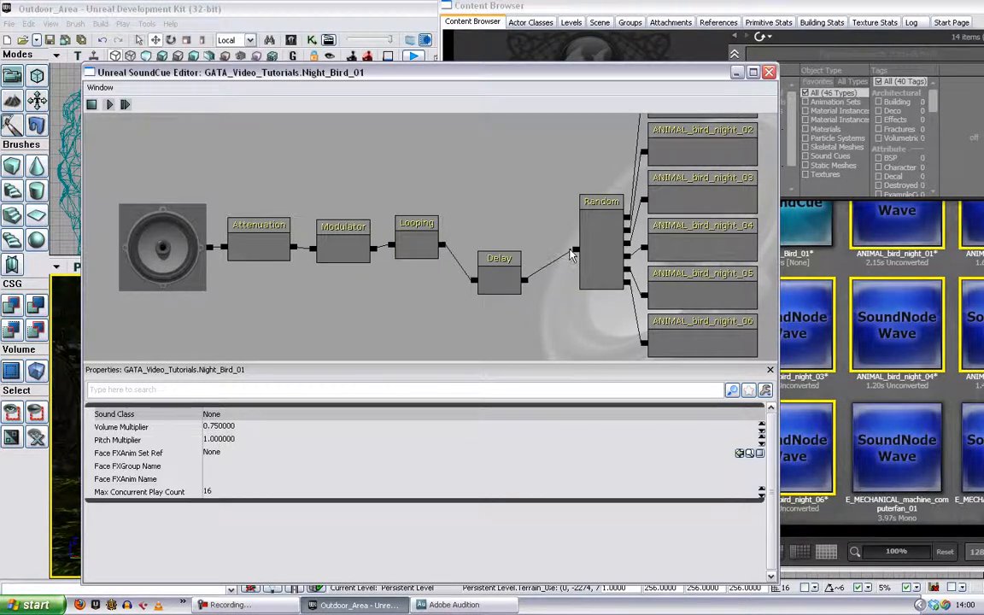
left_click_drag(494, 276, 493, 248)
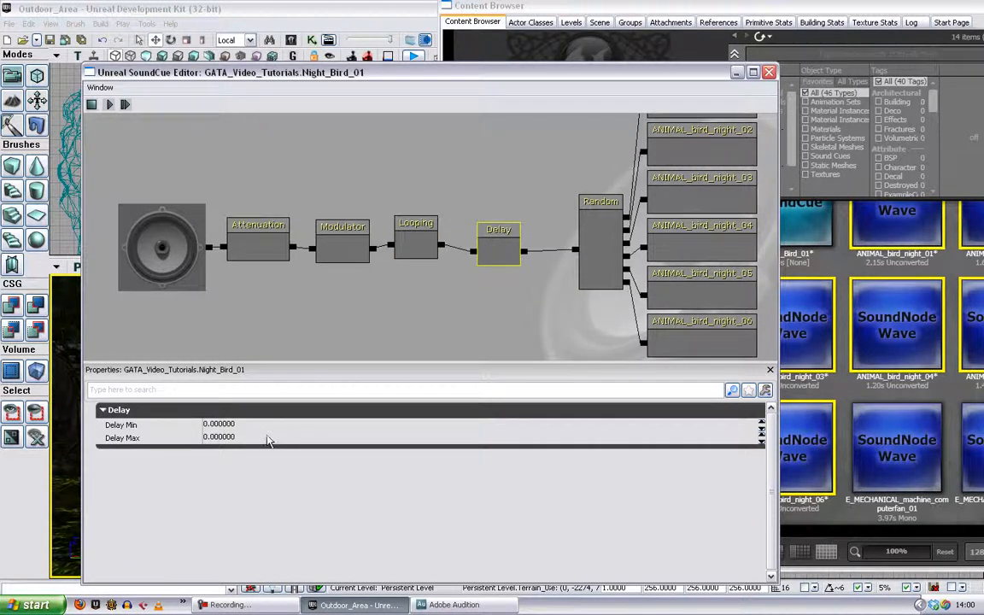
- Set the Delay node's Delay Min to 1 and Delay Max to 3
left_click(275, 427)
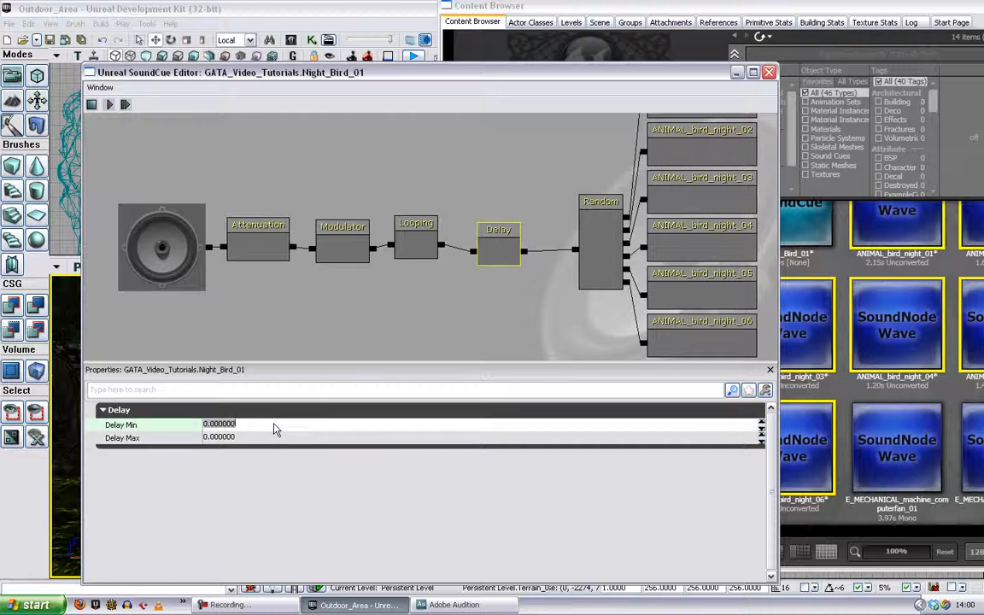
type("1")
left_click(261, 439)
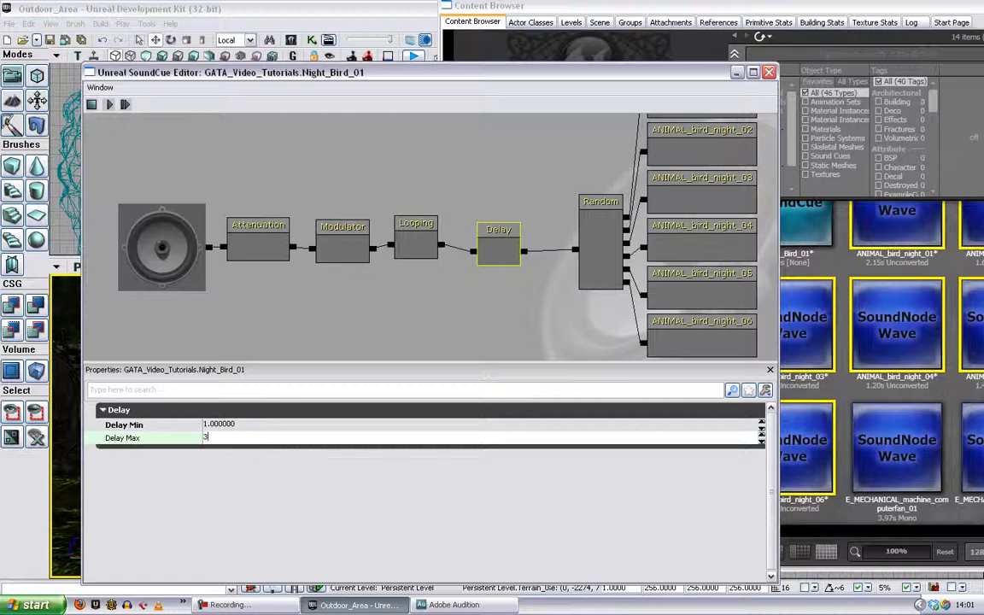
type("3")
left_click(330, 309)
- Reposition the Delay and Looping nodes so they line up with the rest of the Night_Bird_01 node chain
left_click_drag(498, 249, 488, 245)
left_click(417, 246)
left_click_drag(417, 246, 430, 257)
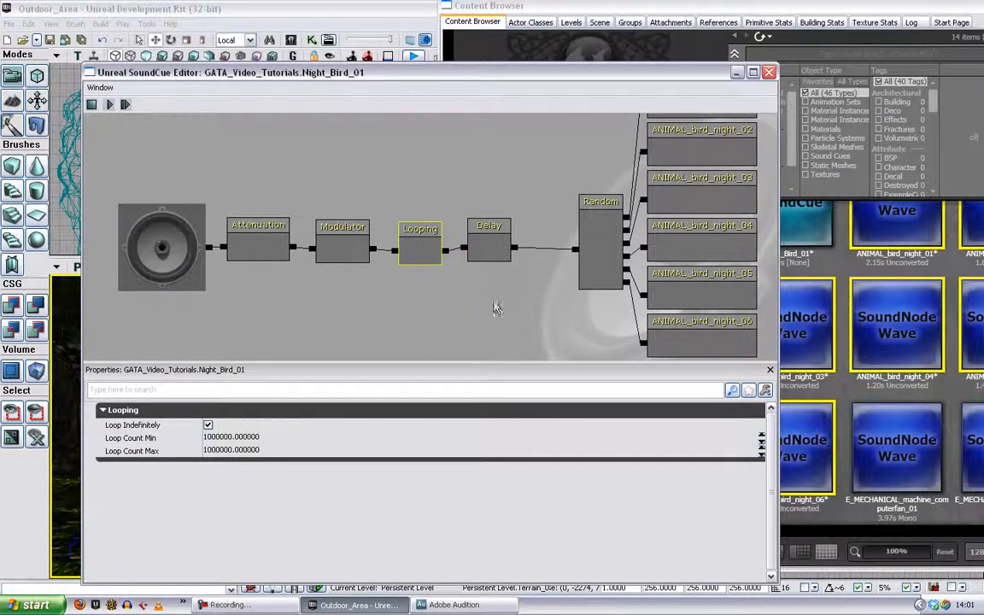
left_click_drag(503, 295, 456, 323)
left_click_drag(504, 211, 551, 200)
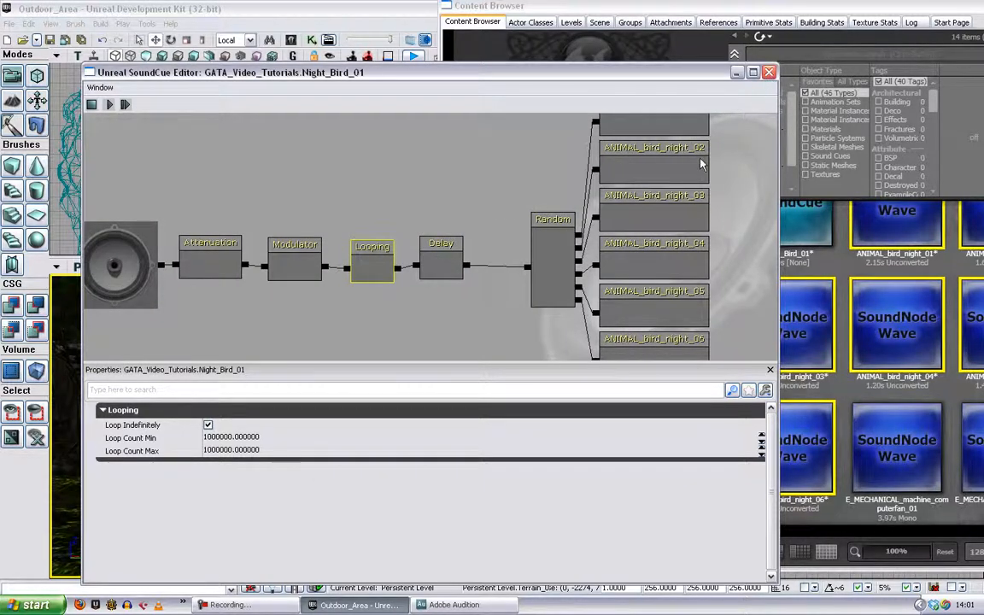
- Close the SoundCue Editor and save the GATA_Video_Tutorials package
left_click(769, 72)
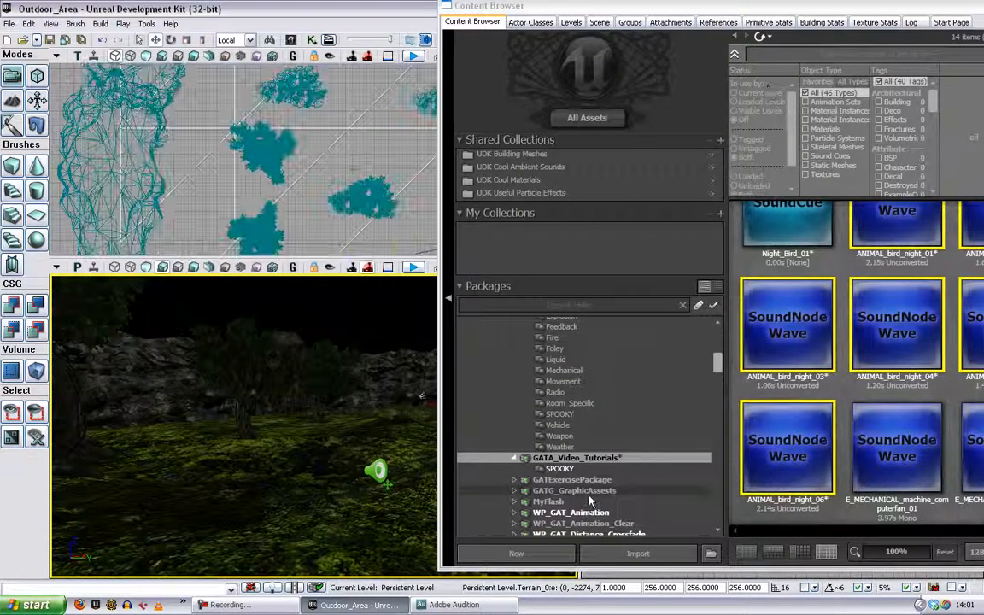
key("ctrl+s")
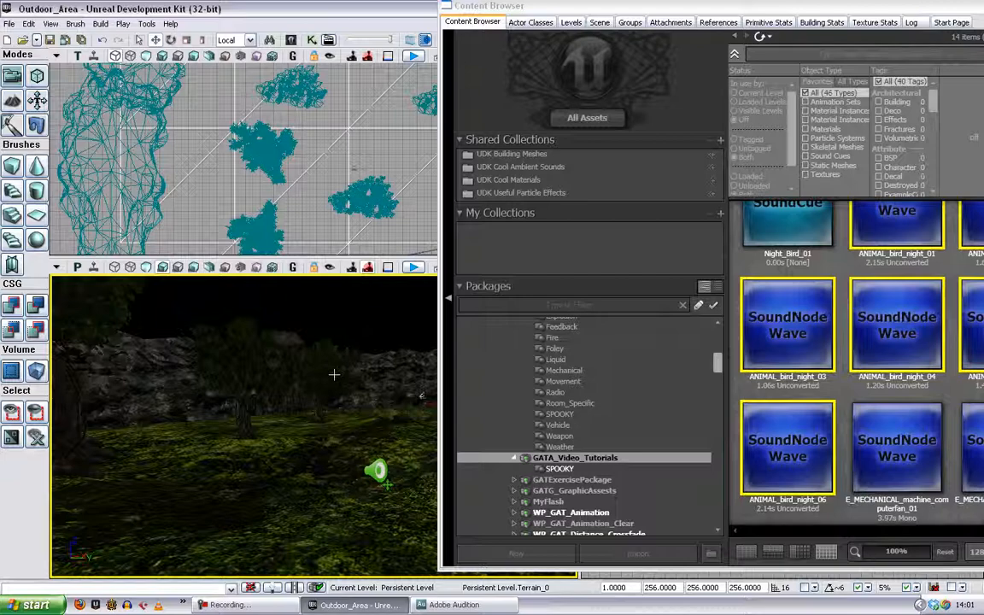
left_click_drag(829, 7, 792, 12)
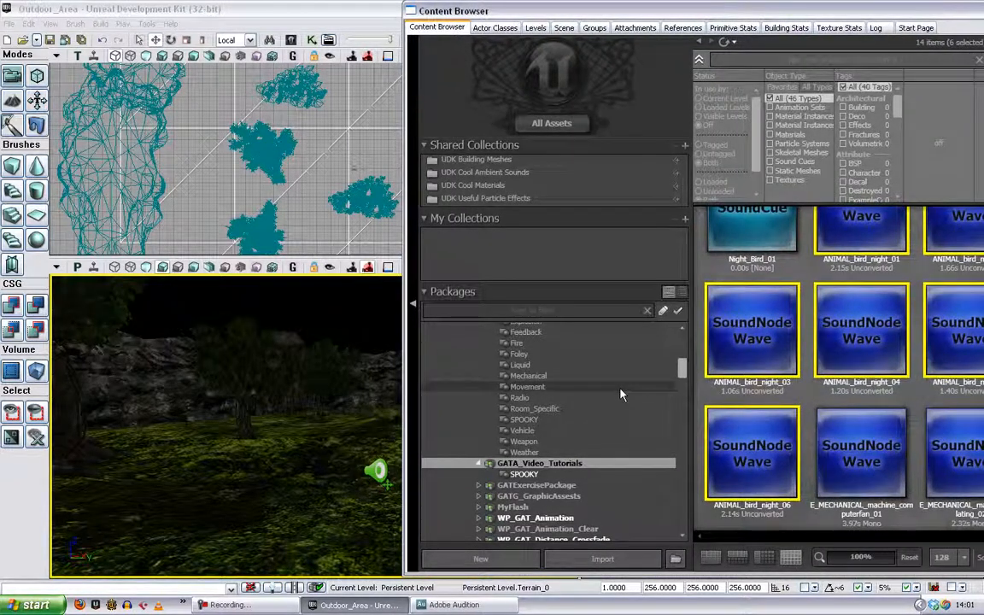
- Filter the assets of the GATA_Sound package by "wind"
left_click(744, 58)
type("wind")
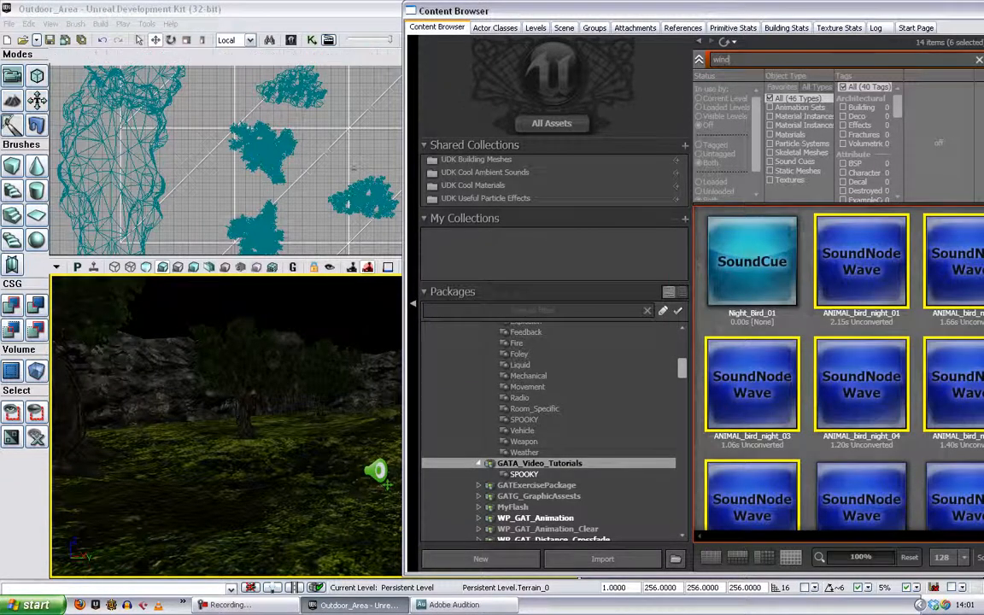
scroll(681, 362, "up", 5)
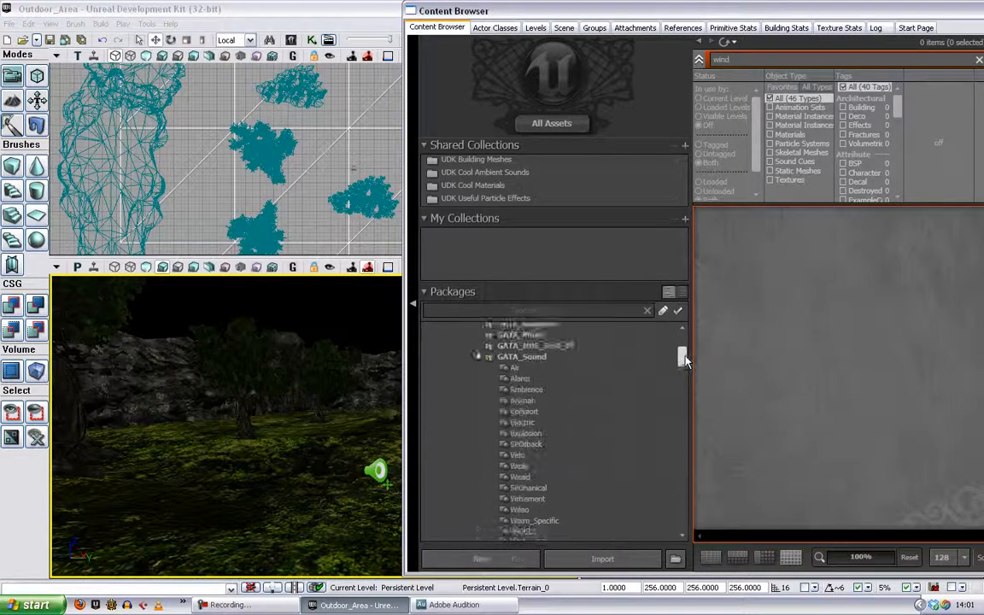
left_click(544, 414)
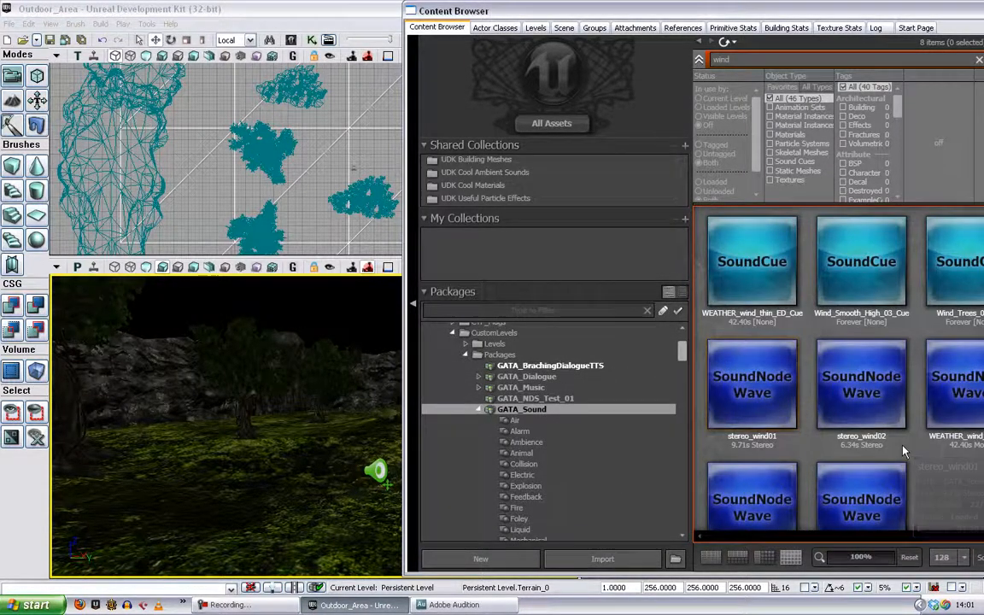
- Place an AmbientSoundSimple using Wind_Smooth_High_03 slightly above the grassy terrain and view its properties
scroll(871, 496, "down", 2)
left_click(744, 440)
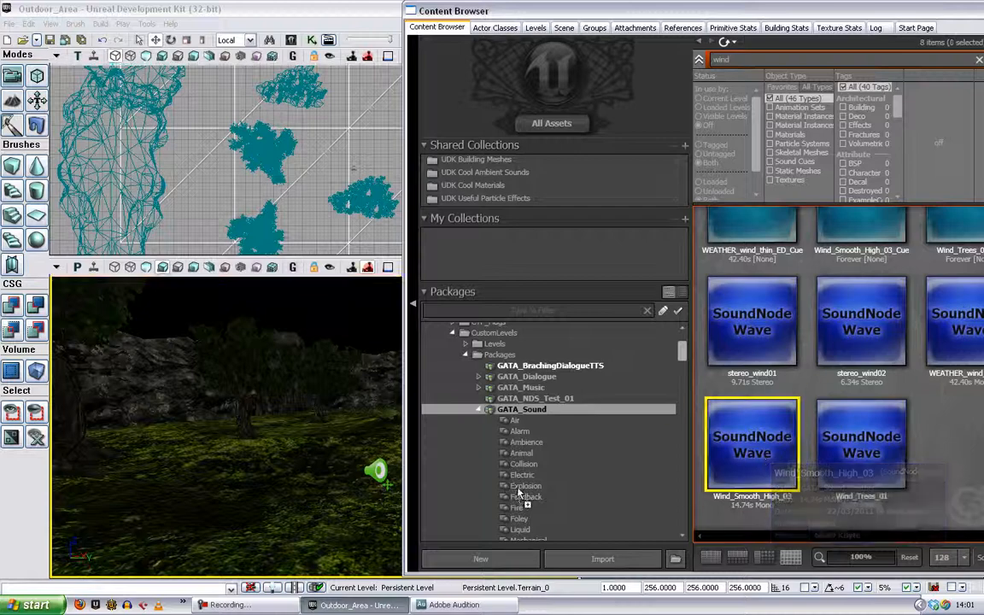
right_click(301, 518)
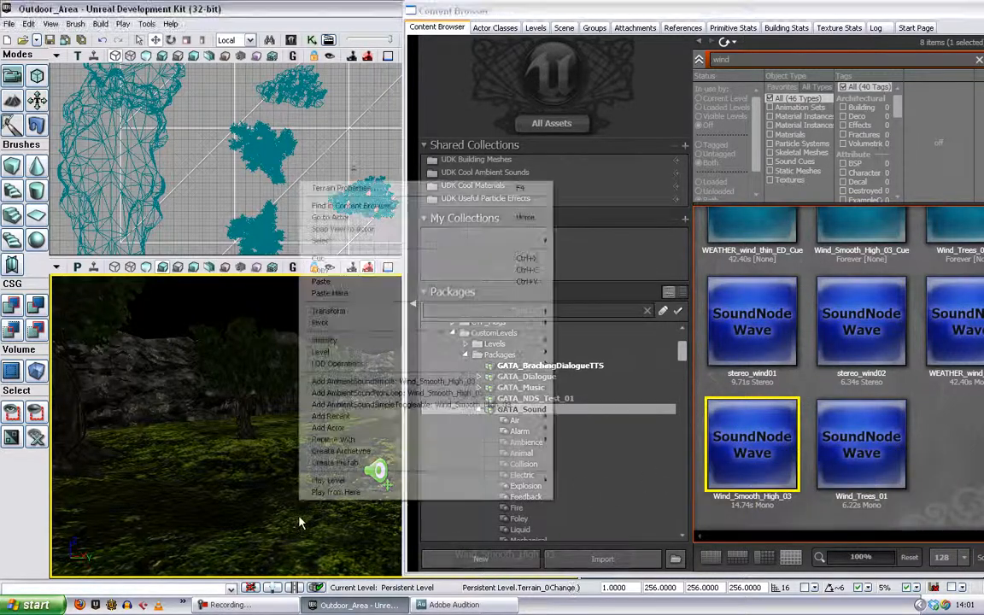
left_click(389, 382)
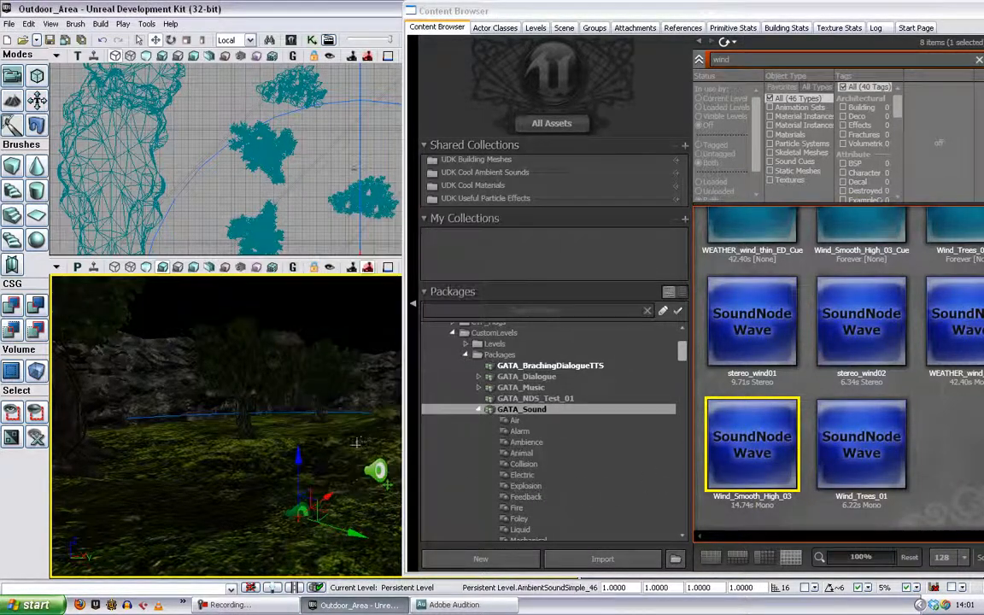
left_click_drag(301, 476, 294, 457)
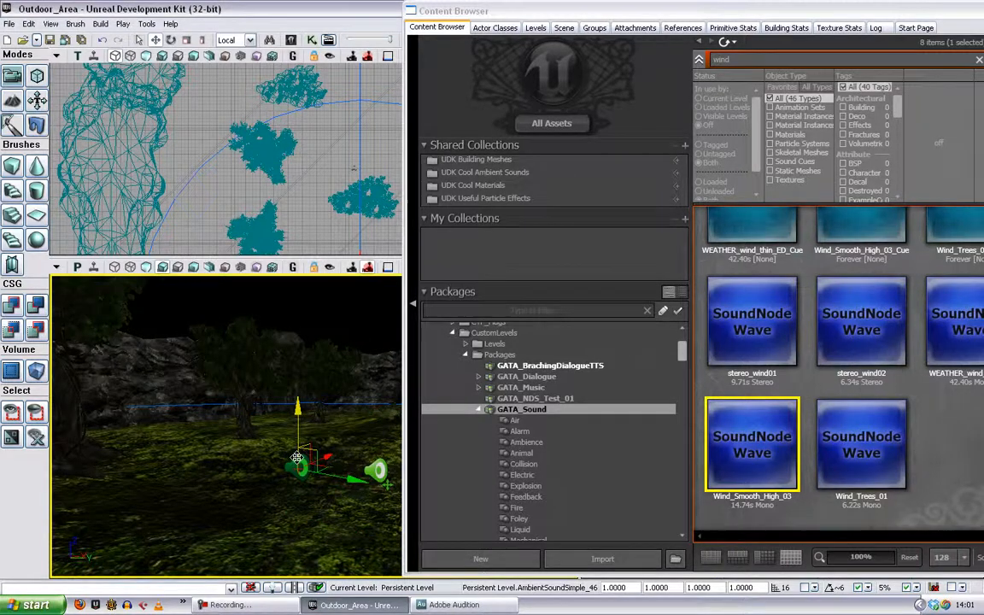
double_click(296, 458)
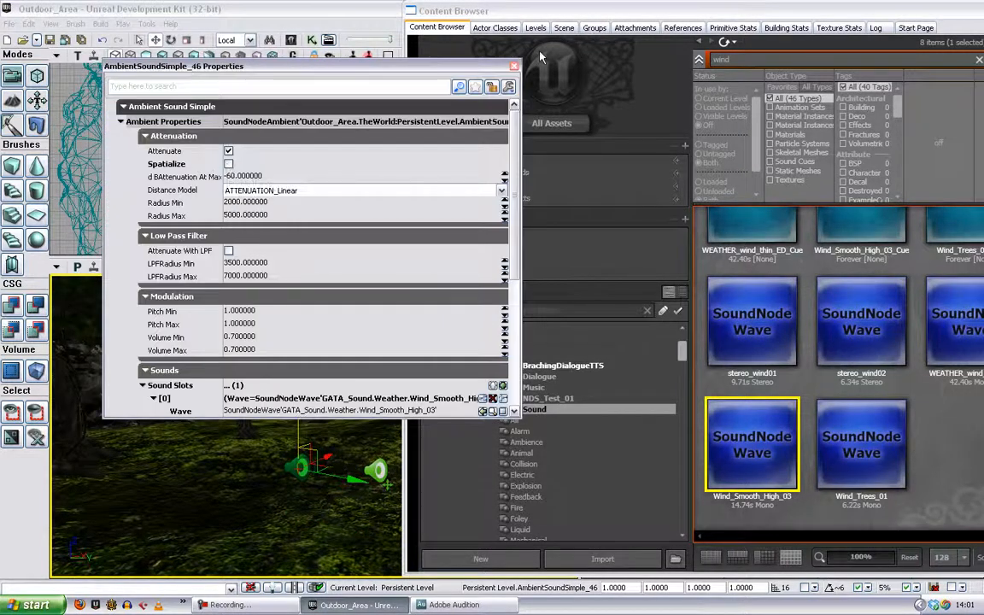
left_click(513, 67)
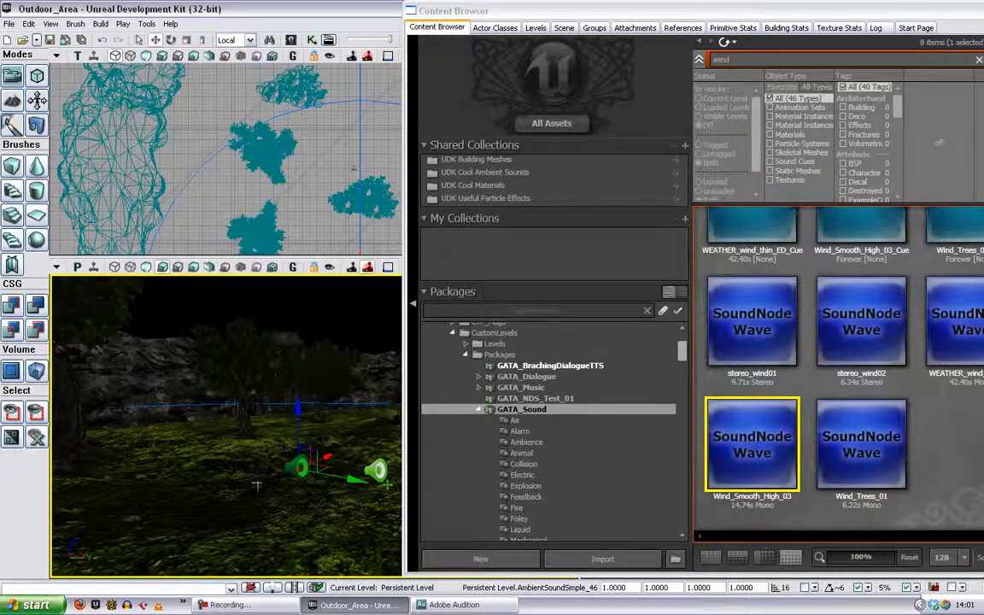
- Raise the AmbientSoundMovable actor a little above the terrain
left_click_drag(256, 485, 292, 437)
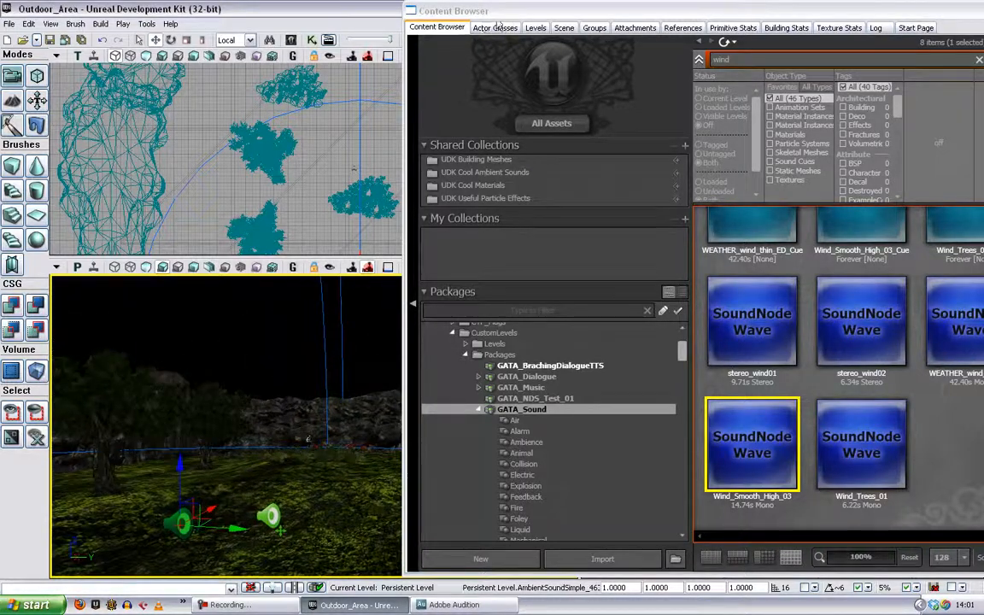
left_click_drag(456, 13, 534, 96)
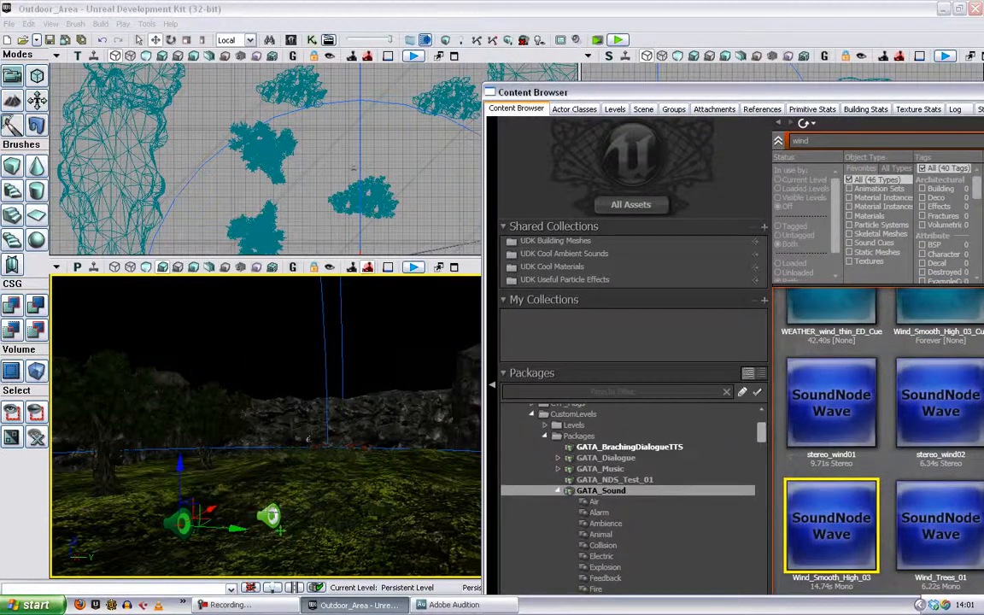
left_click(269, 515)
left_click_drag(268, 463, 268, 435)
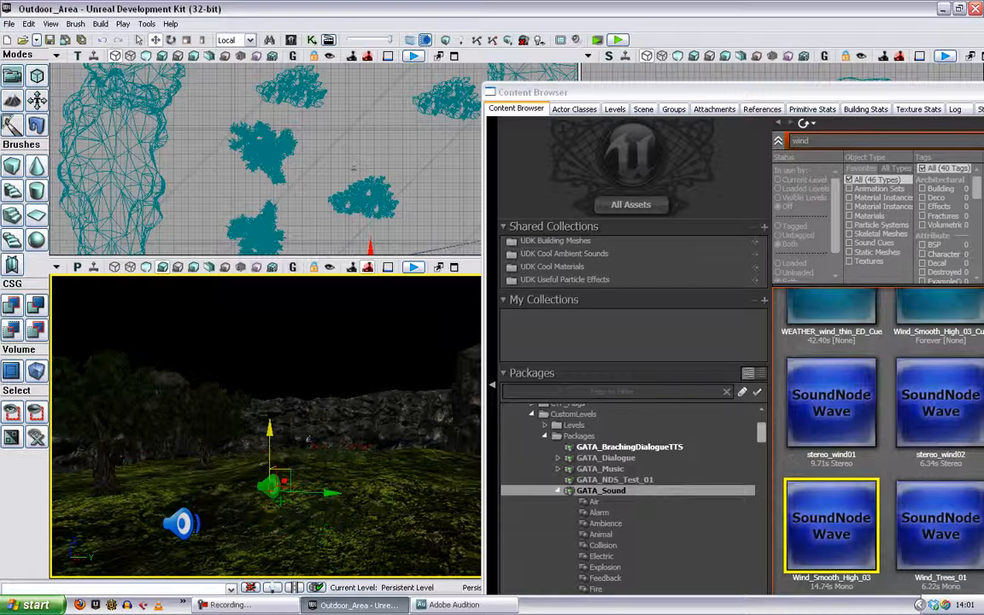
- Clear the asset search and select the Night_Bird_01 SoundCue in the GATA_Video_Tutorials package
left_click(765, 440)
mouse_move(766, 440)
left_mouse_down()
mouse_move(760, 466)
mouse_move(760, 455)
left_mouse_up()
left_click(658, 481)
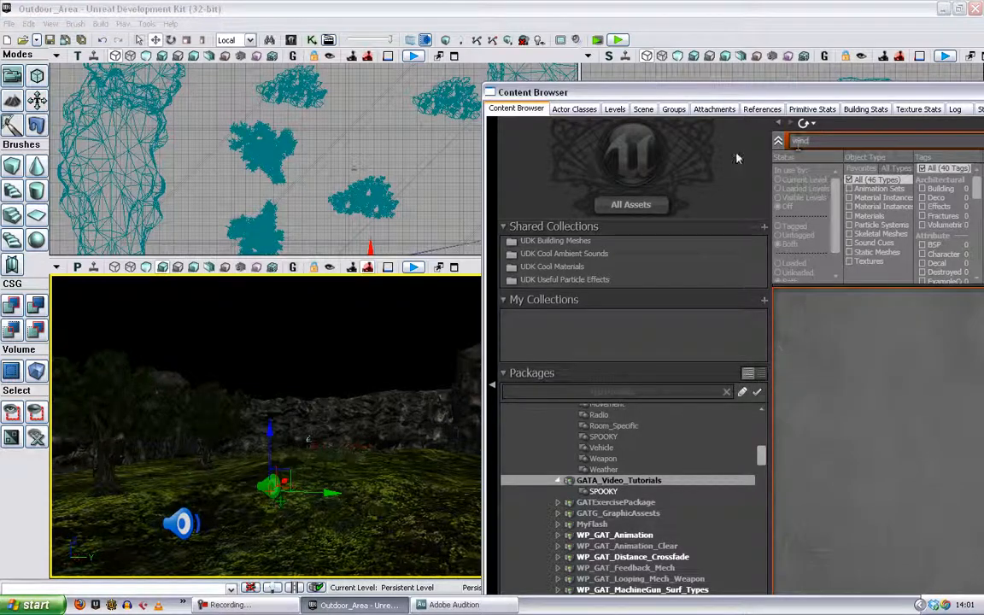
key("BackSpace")
left_click(844, 340)
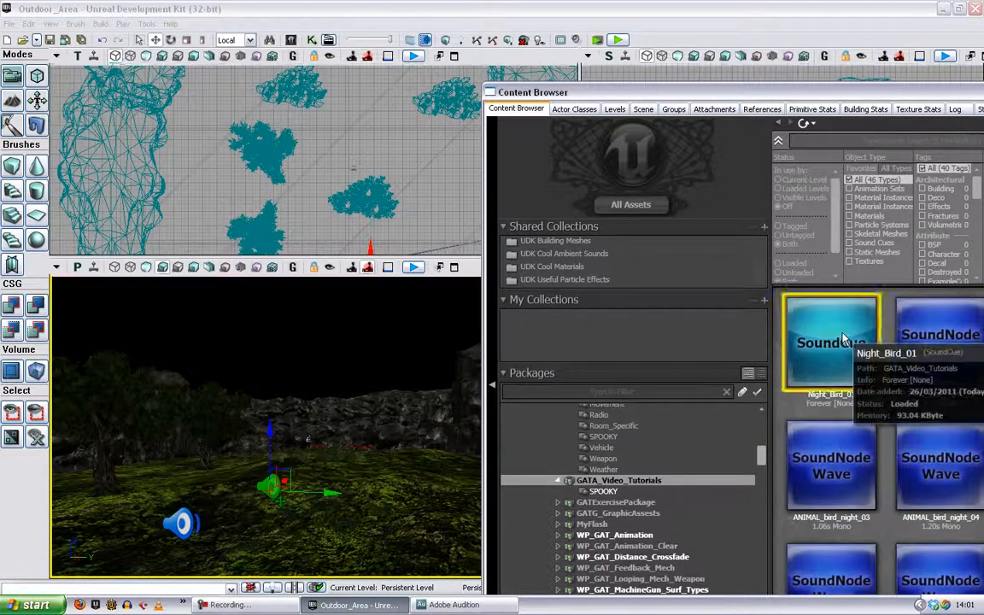
- Assign the selected Night_Bird_01 cue as the AmbientSoundMovable actor's Sound Cue and close its properties
left_click_drag(269, 432, 269, 431)
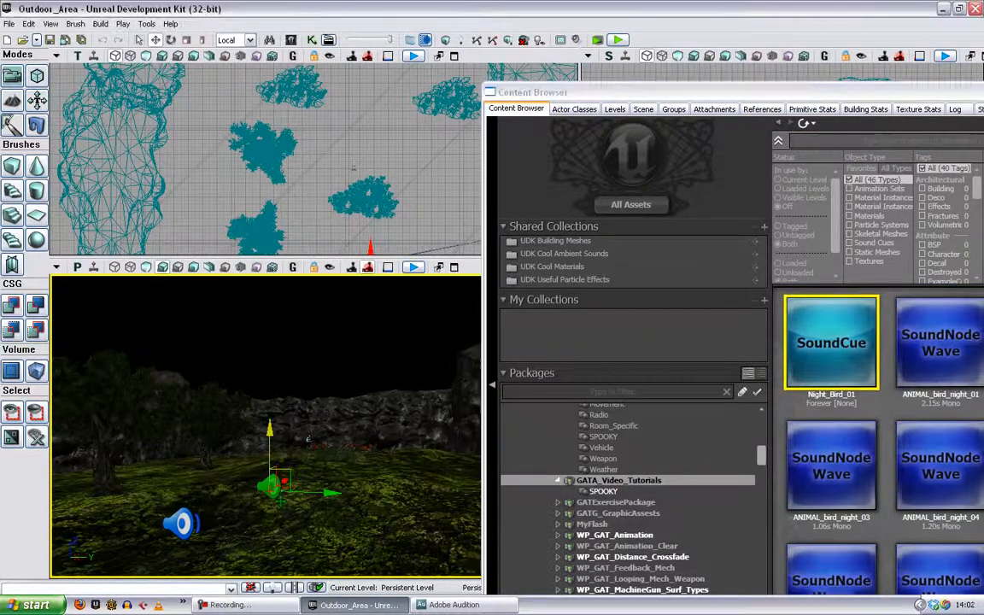
double_click(271, 484)
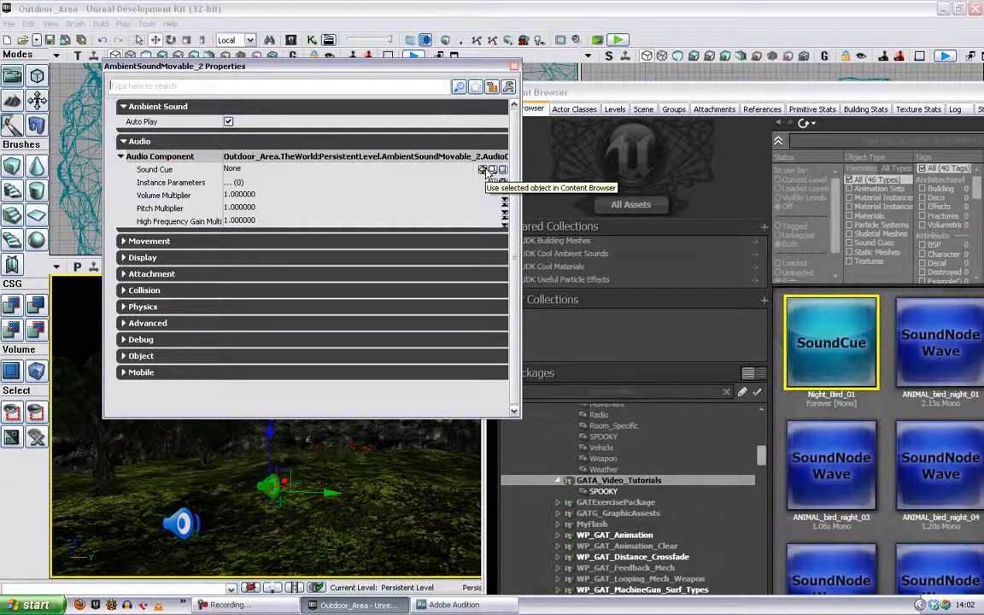
left_click(483, 170)
left_click(516, 66)
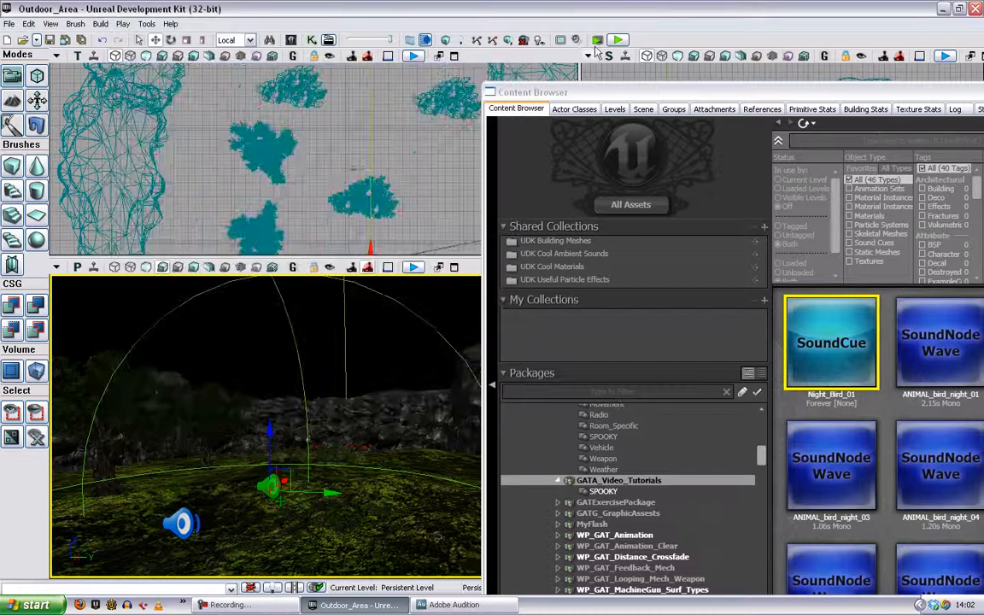
- Play the level in the editor to listen to the ambient sounds, and end the play session
left_click(619, 40)
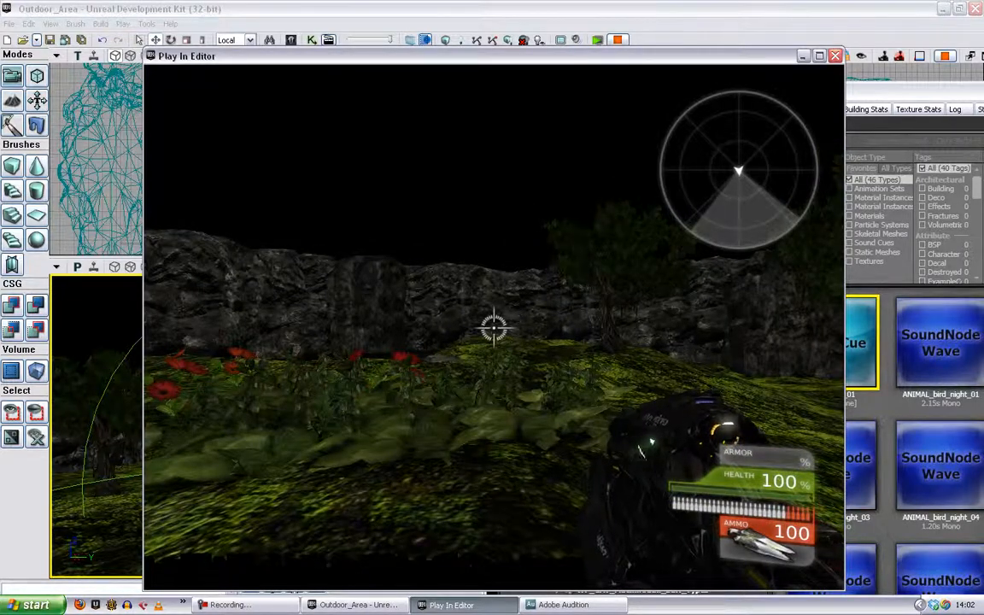
key("Escape")
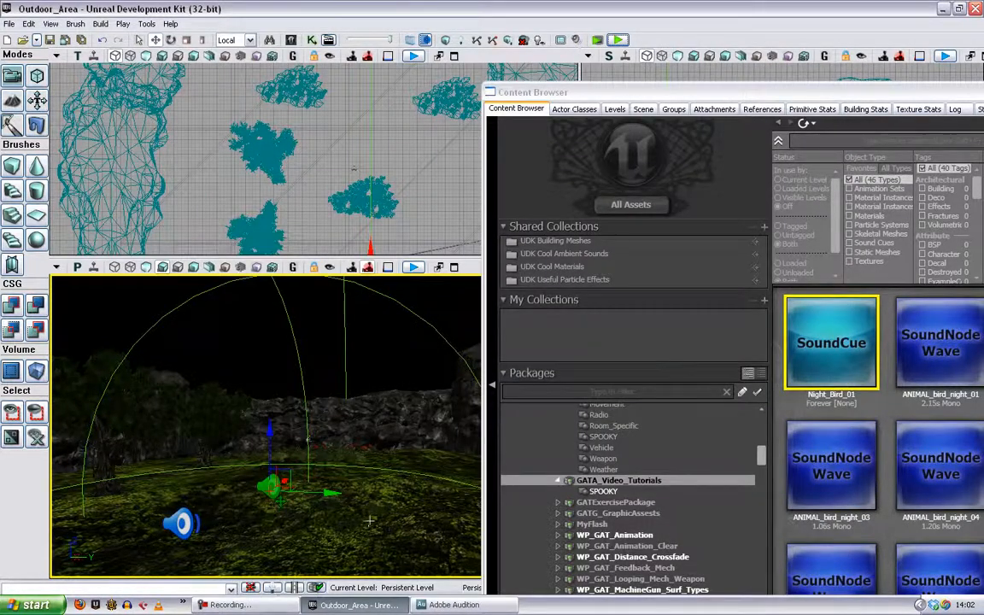
- Open UnrealKismet on the level's main sequence
mouse_move(317, 397)
right_mouse_down()
mouse_move(316, 444)
mouse_move(308, 414)
right_mouse_up()
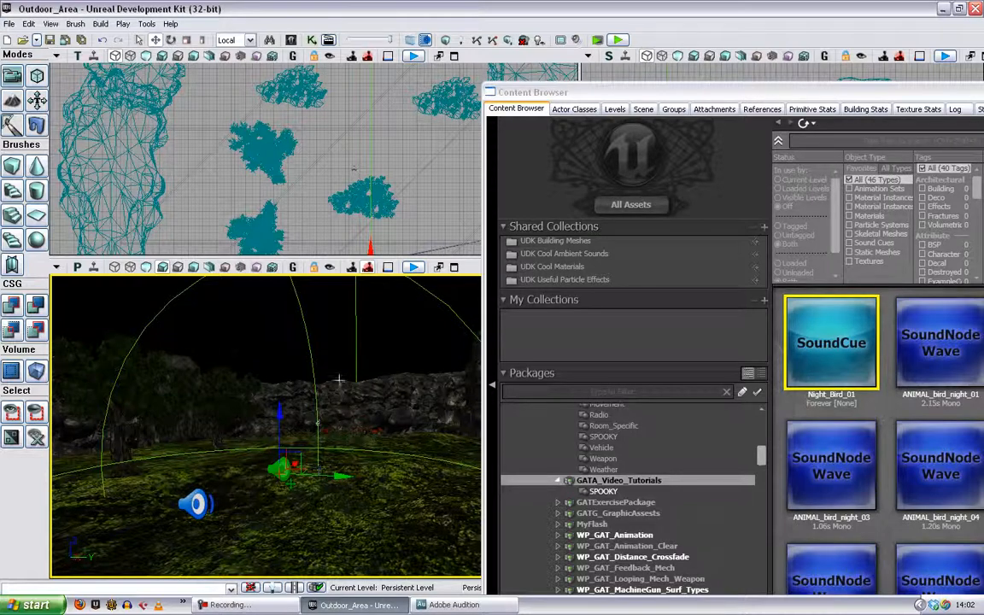
left_click(311, 40)
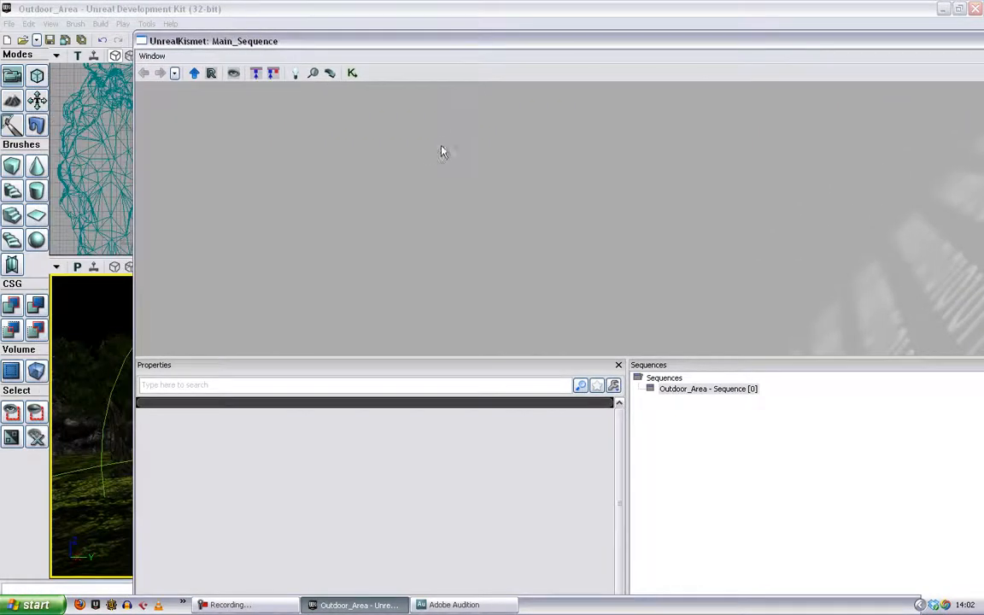
right_click(440, 168)
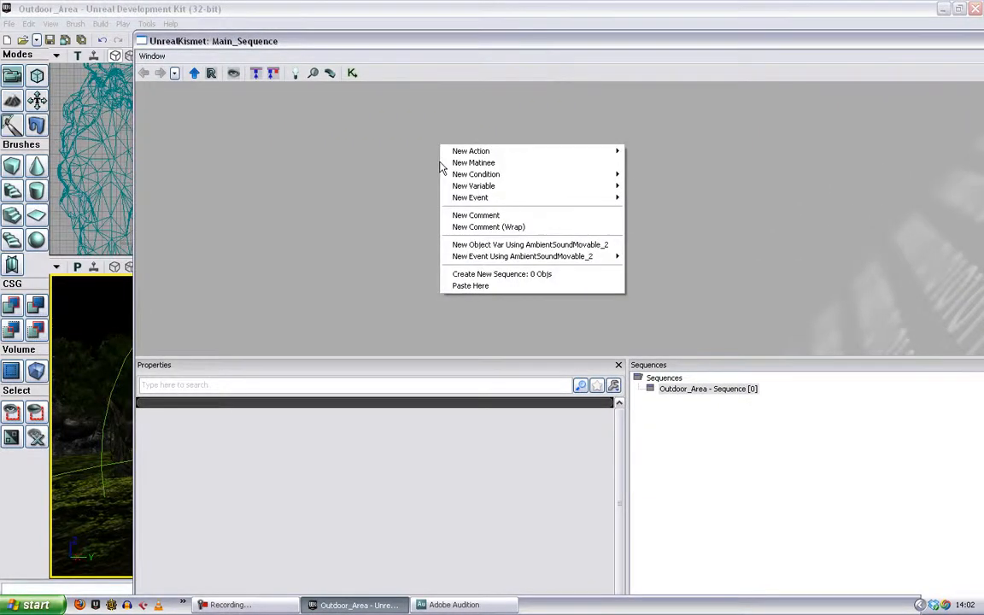
left_click(491, 163)
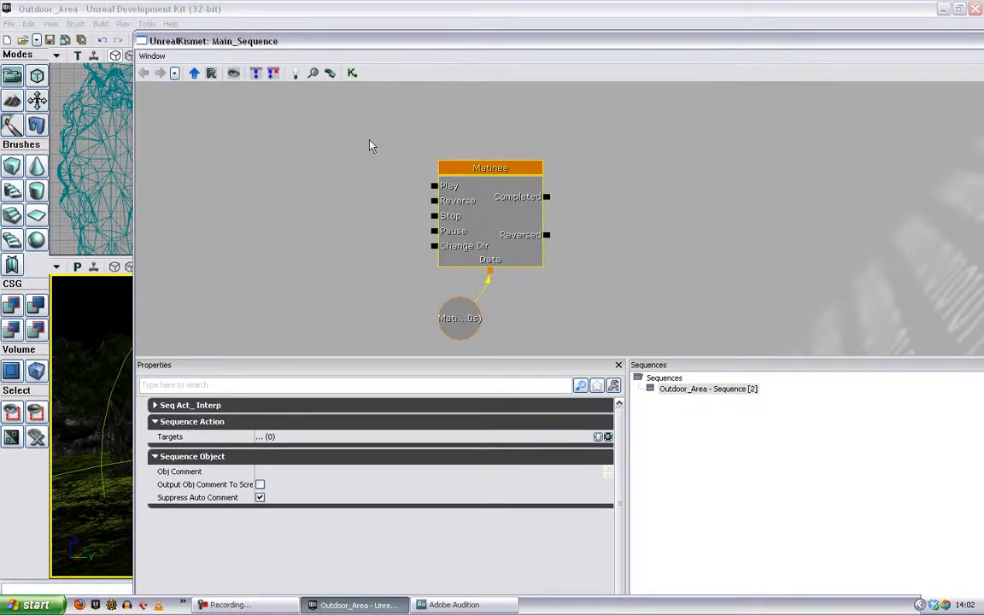
left_click_drag(370, 140, 673, 340, "ctrl+alt")
key("Delete")
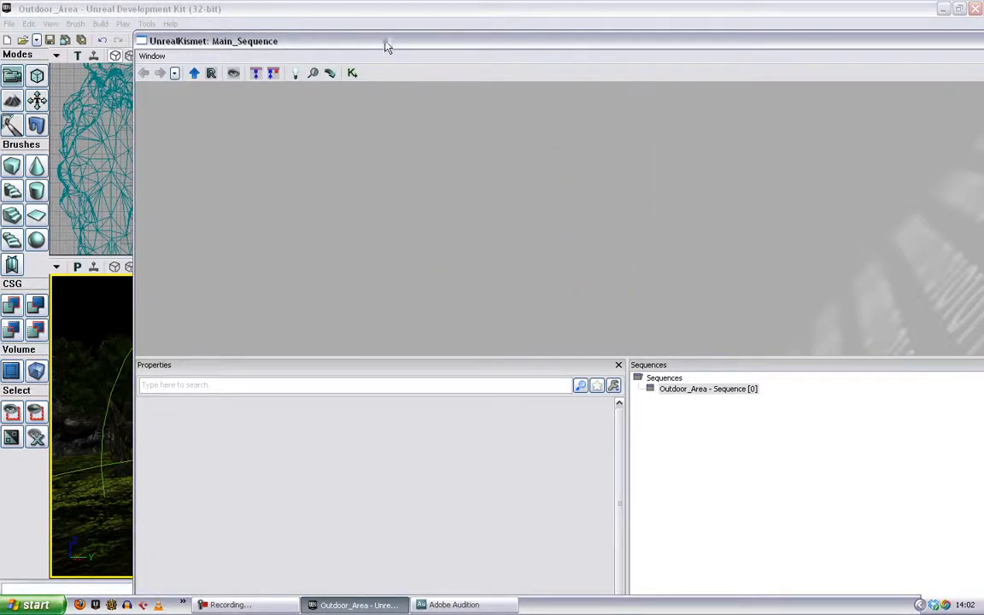
- Add a new Matinee to the main Kismet sequence and arrange the Kismet window beside the level view
left_click_drag(387, 47, 660, 133)
right_click(550, 214)
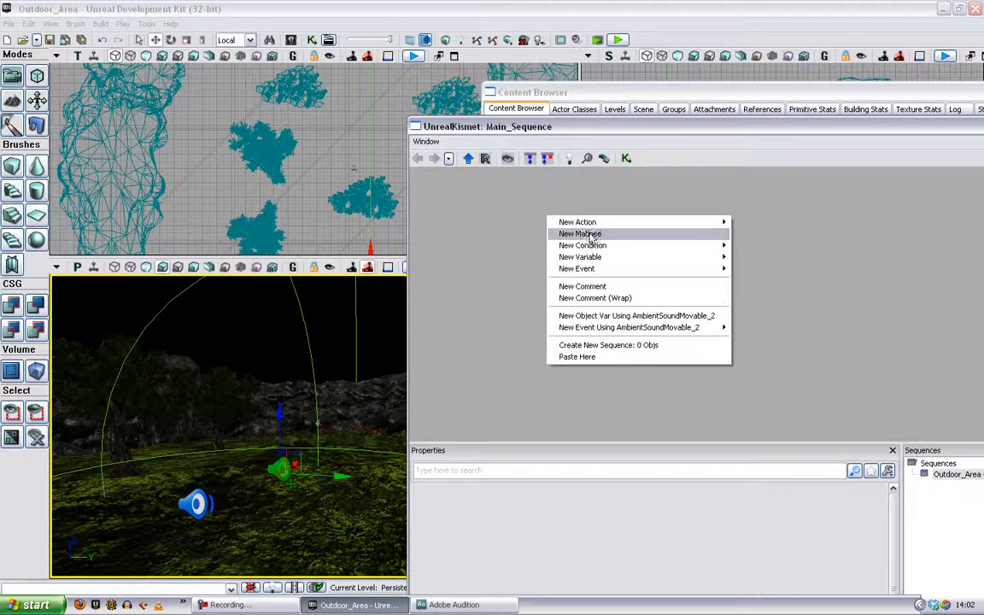
left_click(604, 235)
left_click_drag(638, 125, 492, 82)
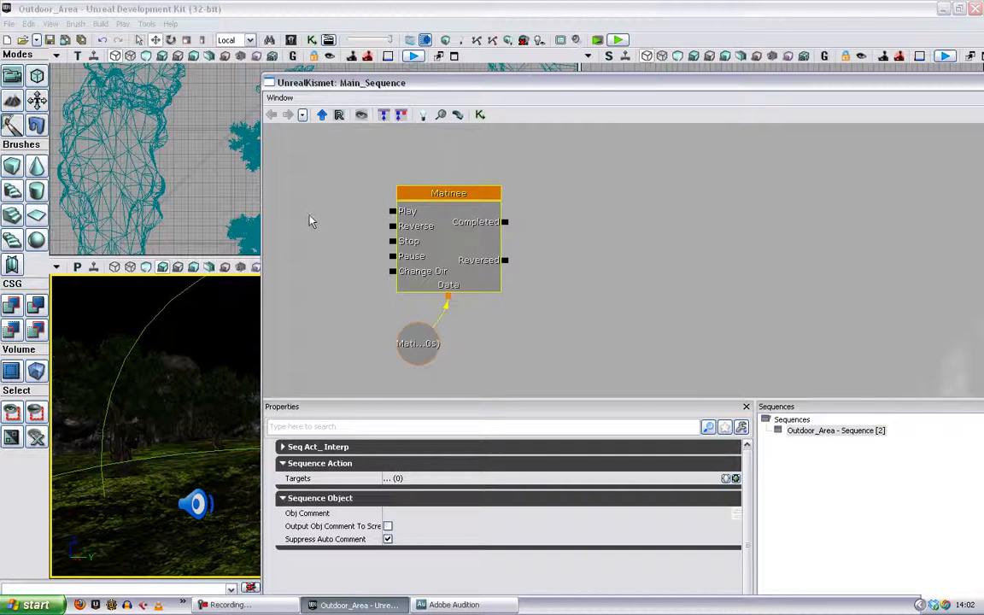
- Add a Level Loaded event and wire its Loaded and Visible output to the Matinee's Play input
right_click(301, 185)
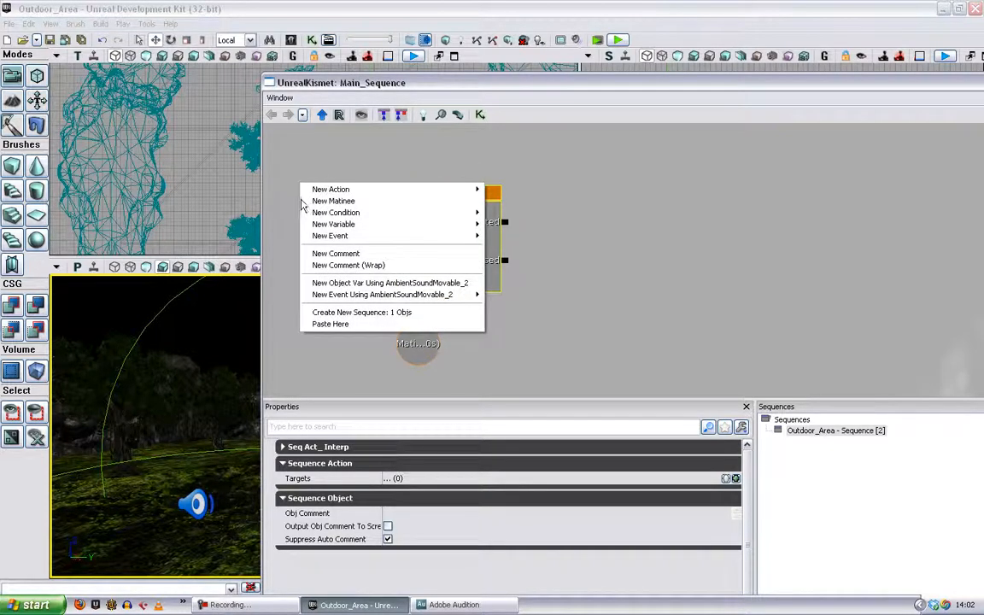
mouse_move(342, 236)
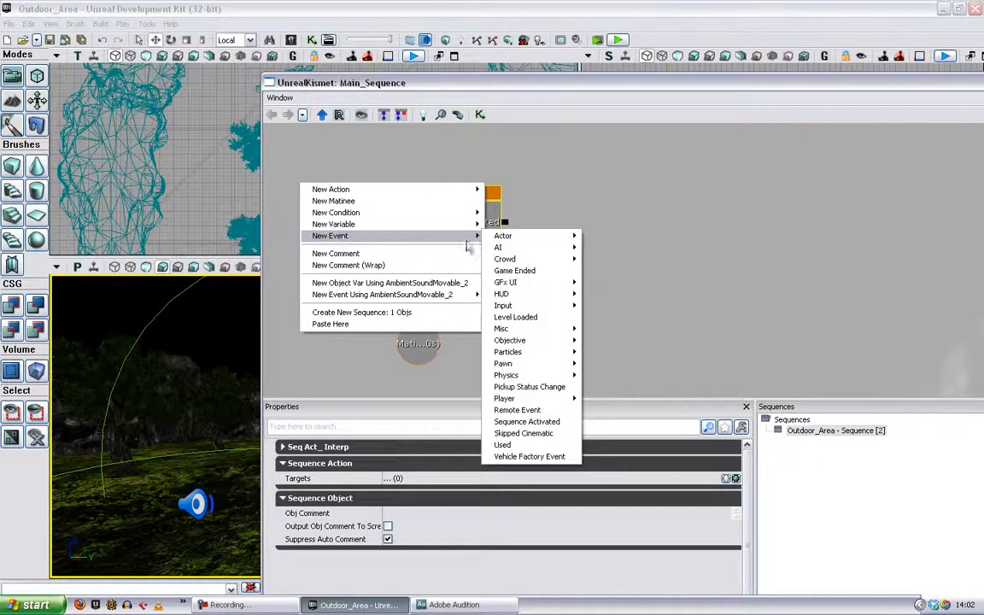
left_click(544, 318)
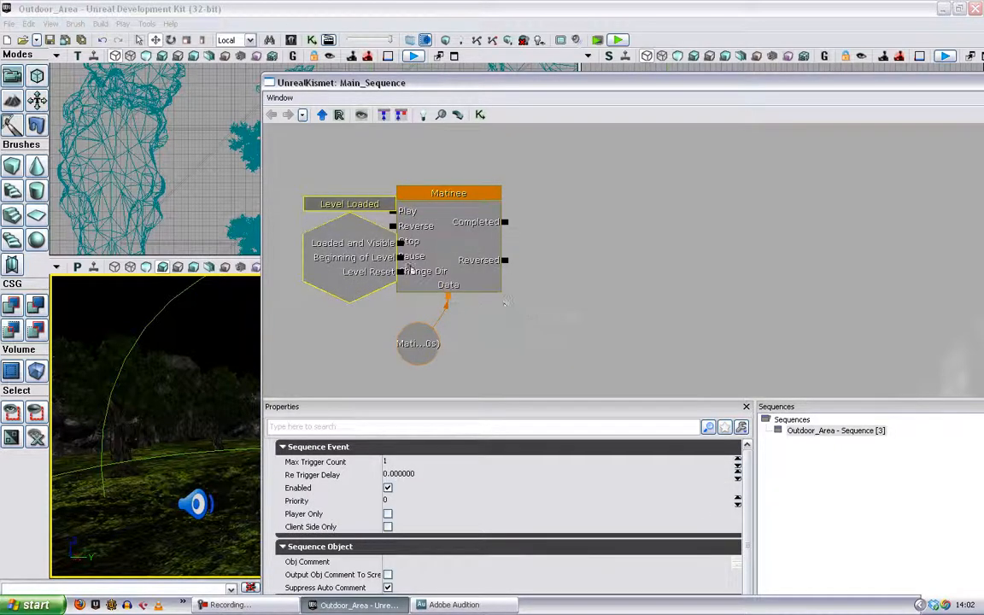
left_click_drag(352, 255, 416, 208, "ctrl")
- Enable Looping in the Matinee node's Seq Act_Interp properties
left_click(461, 254)
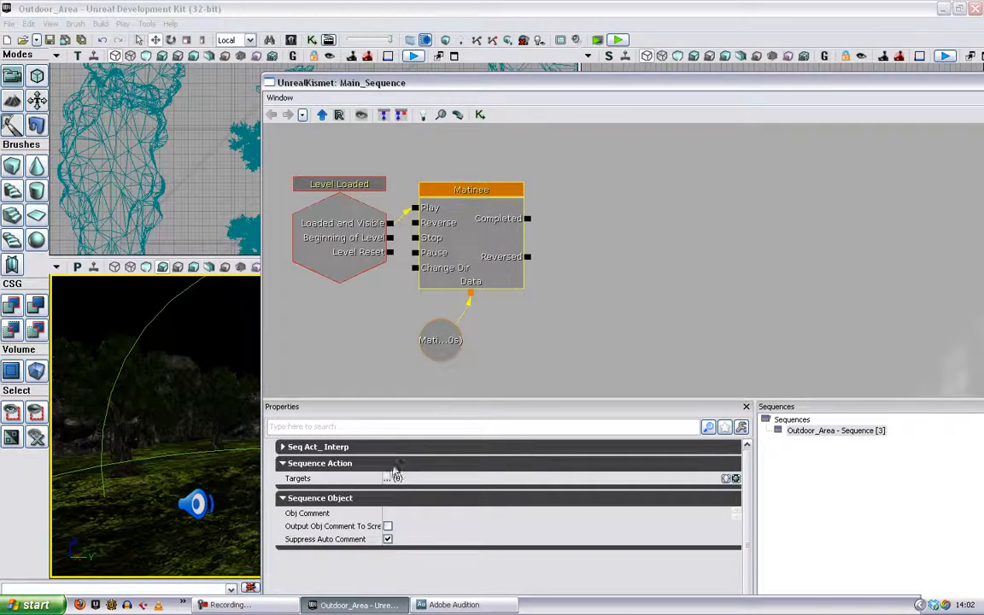
left_click(283, 448)
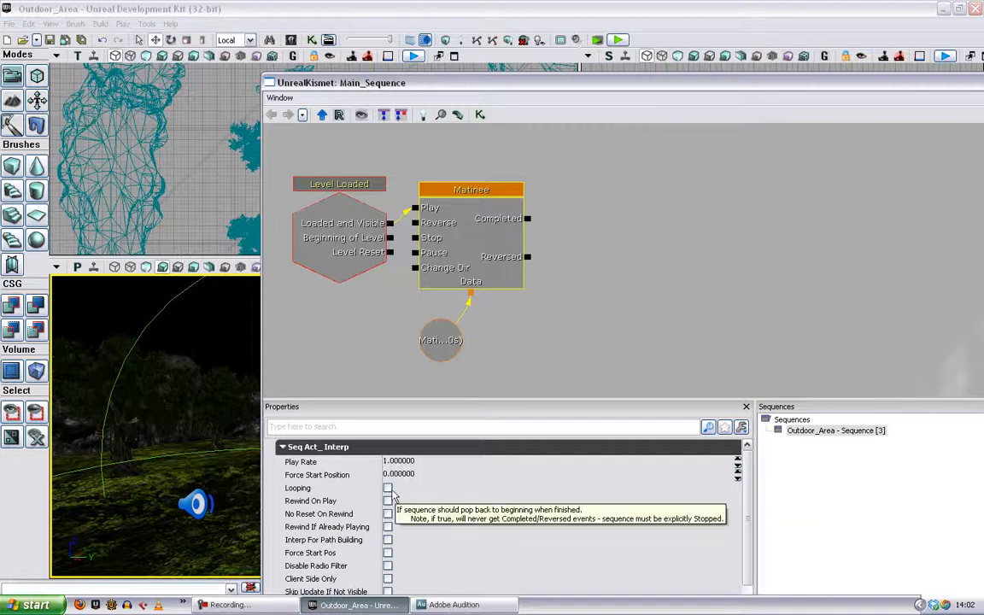
left_click(719, 222)
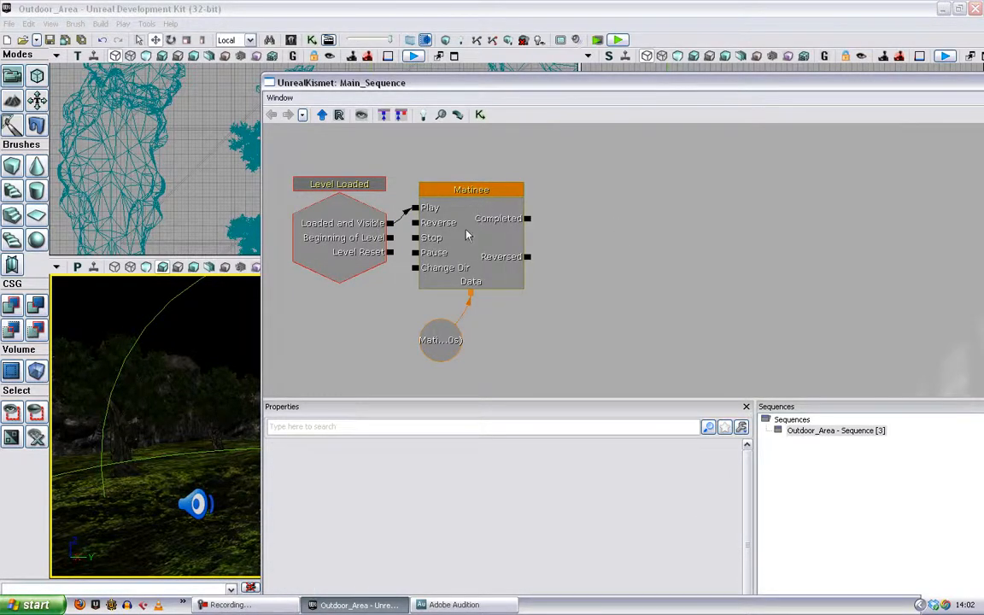
- Open the Matinee for editing and add a new empty group with a Movement track for the ambient sound
double_click(457, 249)
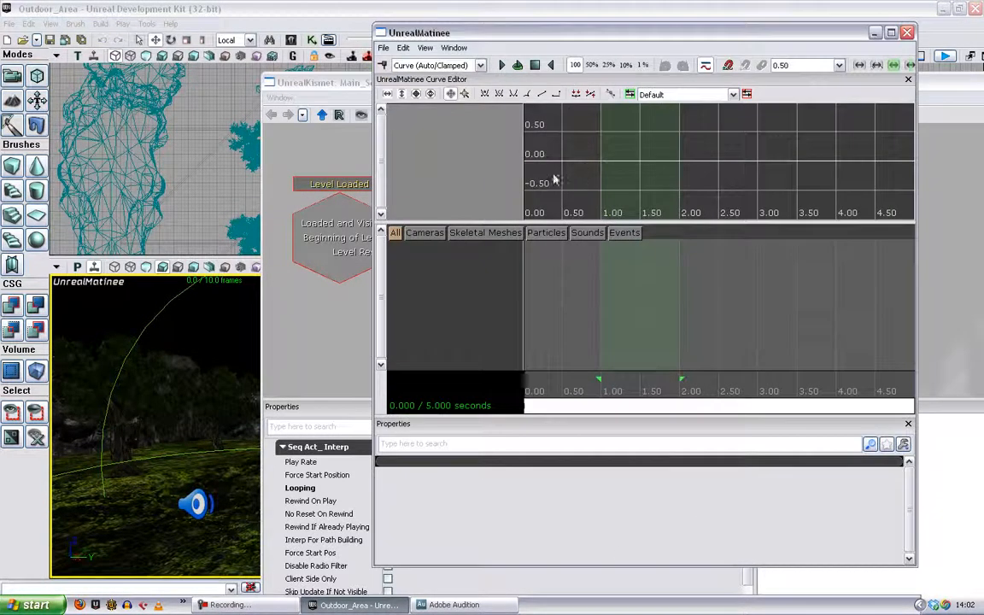
right_click(469, 249)
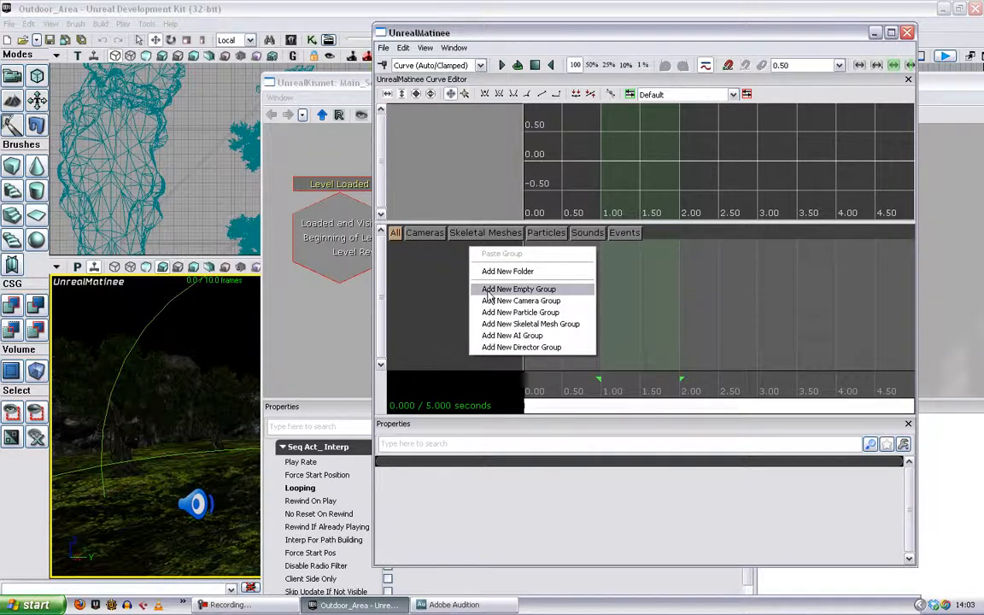
left_click(519, 289)
left_click(730, 422)
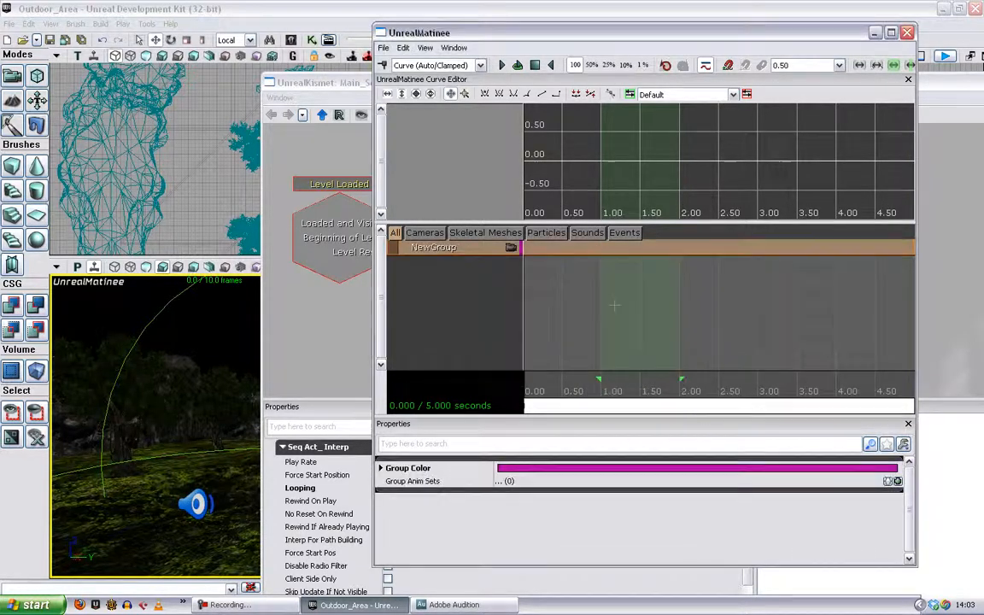
right_click(471, 254)
left_click(531, 346)
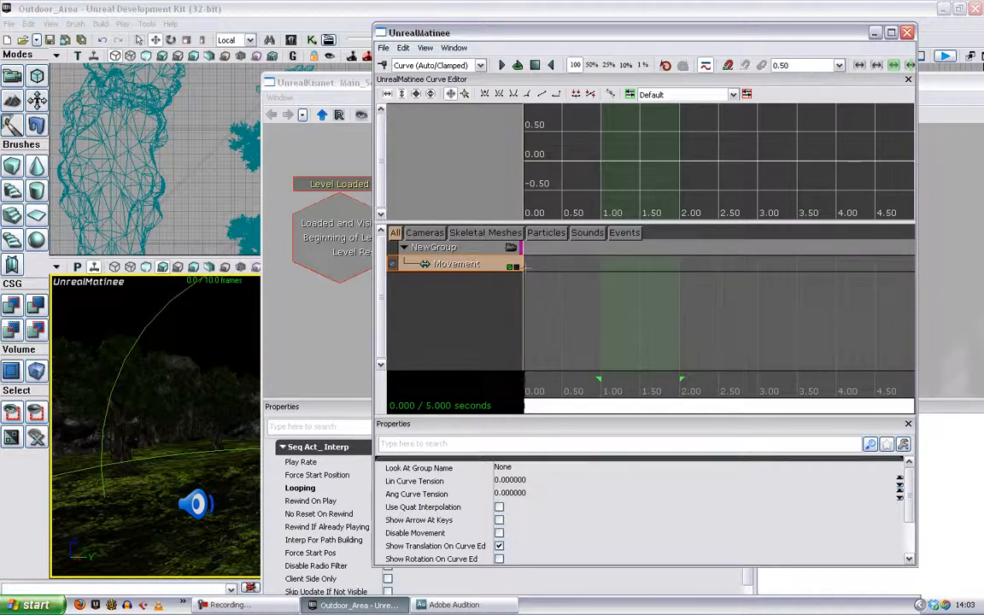
- Add a movement key at about 2.2 seconds and move the sound diagonally up and right in the top view
left_click_drag(626, 408, 696, 386)
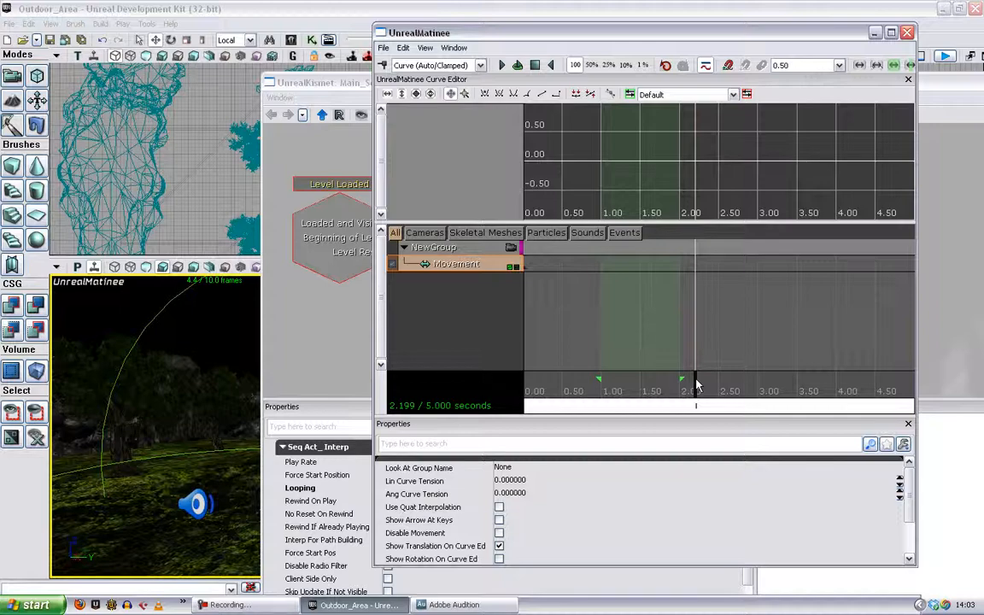
key("Return")
left_click_drag(207, 353, 192, 338)
left_click_drag(325, 86, 728, 122)
left_click_drag(338, 179, 175, 135)
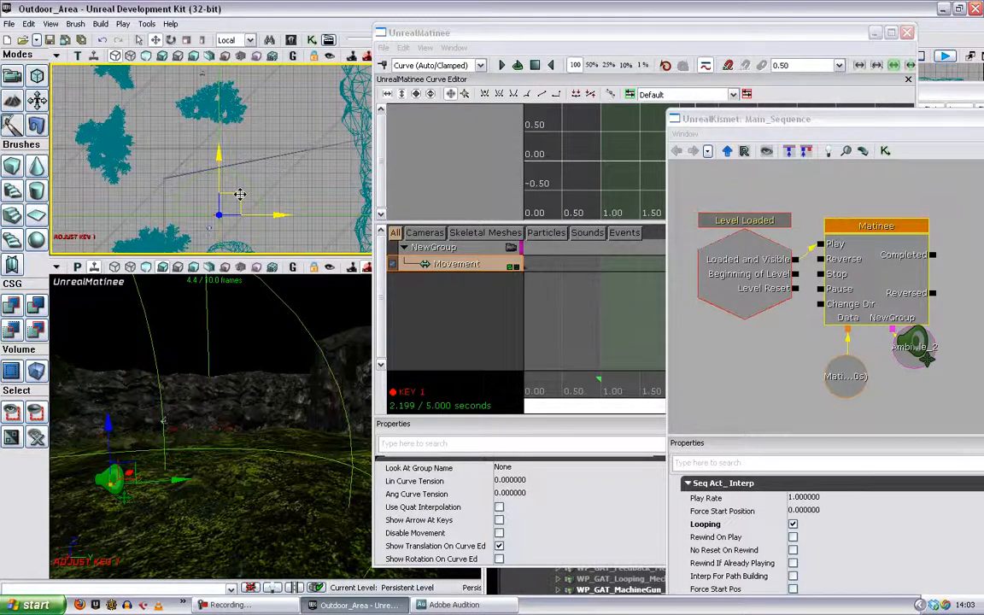
left_click_drag(240, 195, 334, 92)
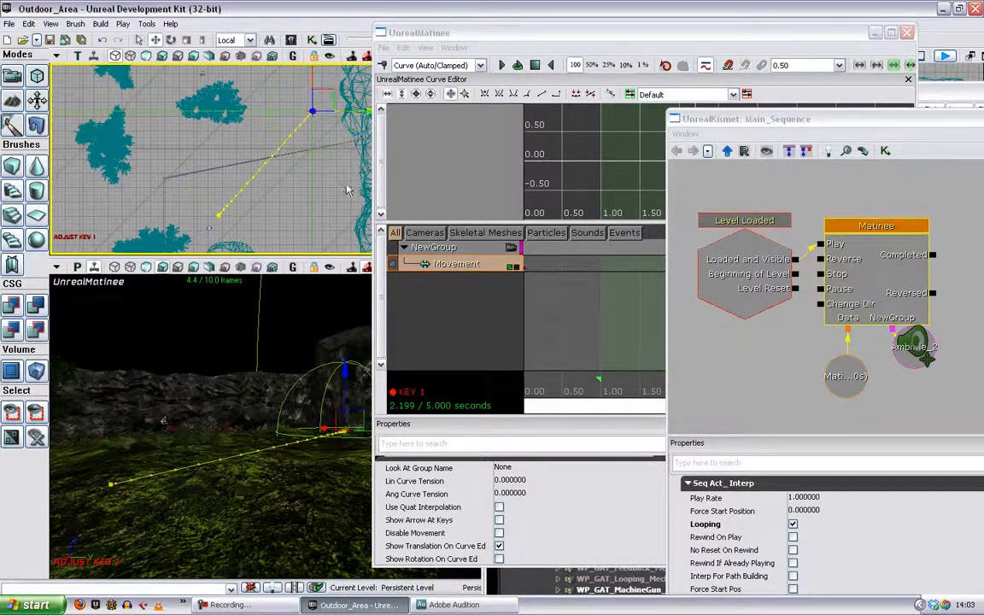
- Add a movement key at about 3.68 seconds and move the sound farther up and slightly left in the top view
left_click_drag(621, 32, 604, 39)
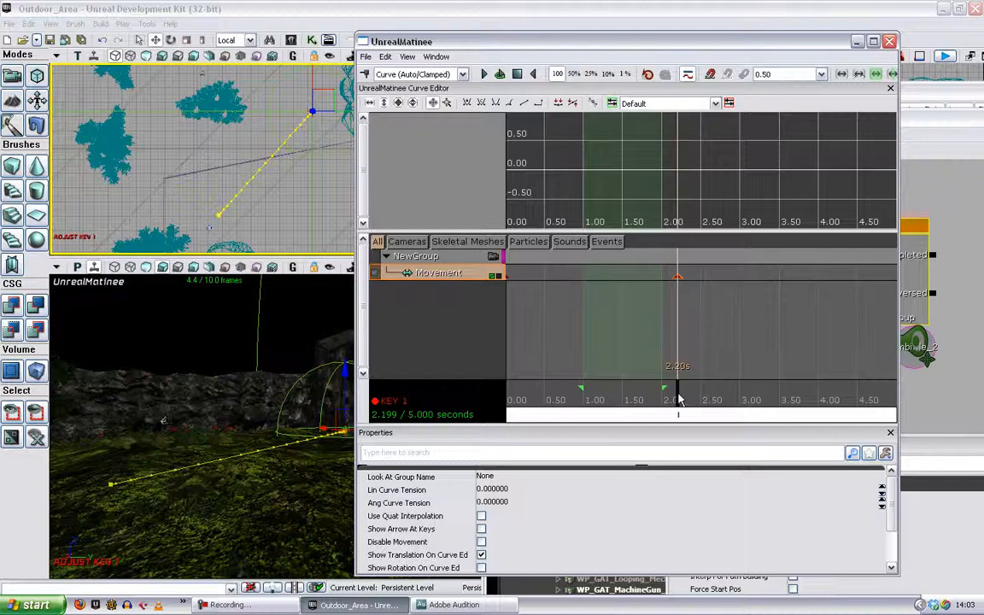
left_click_drag(679, 399, 657, 414)
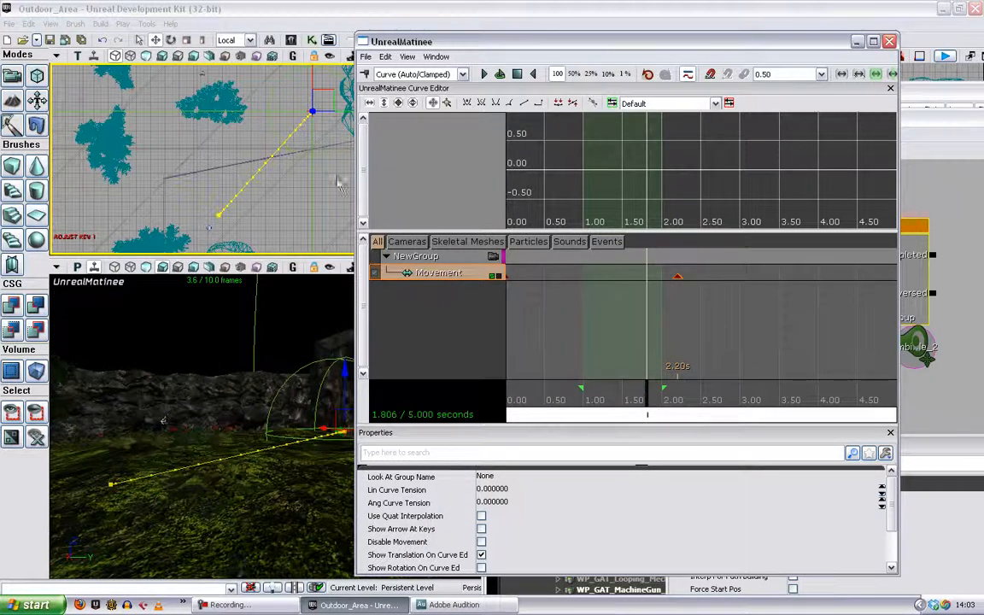
left_click_drag(339, 182, 307, 205)
left_click(795, 397)
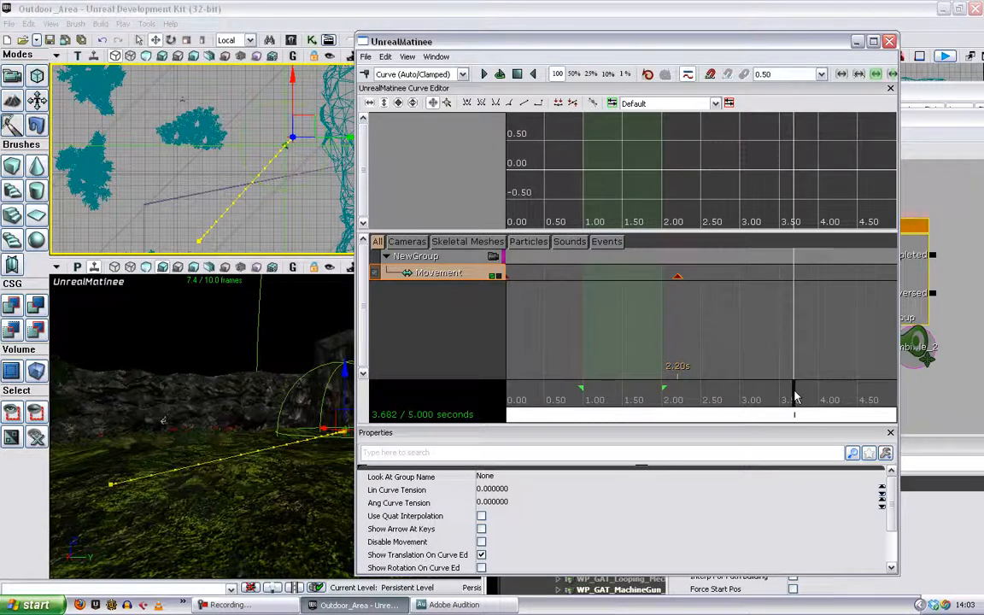
key("Return")
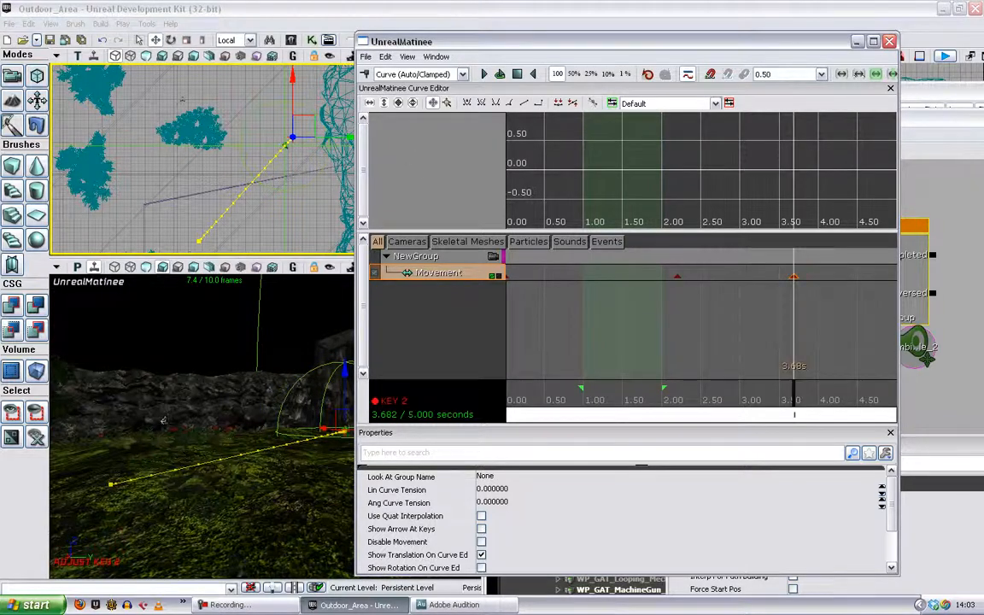
left_click_drag(311, 112, 268, 30)
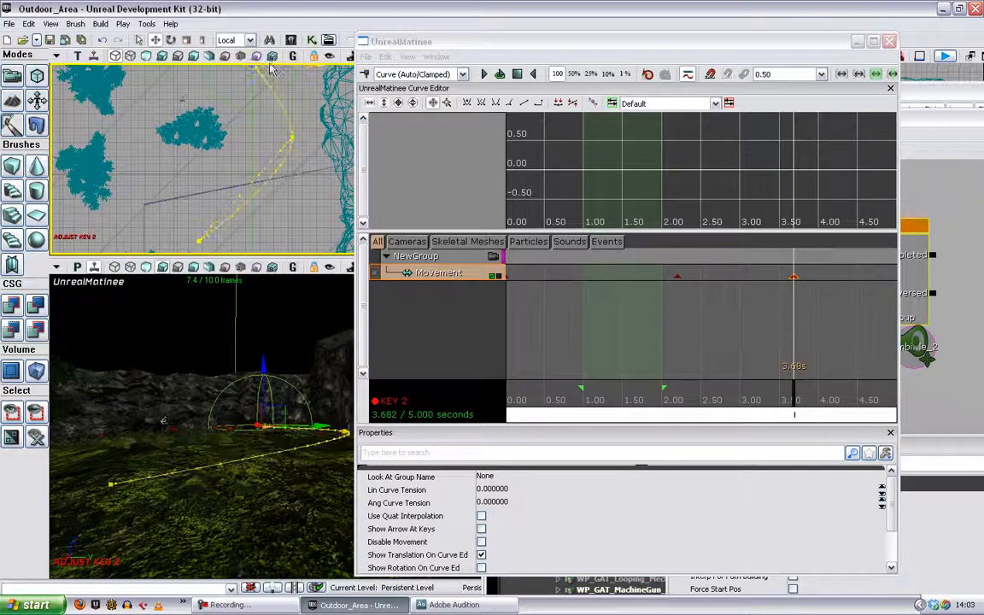
- Extend the Matinee sequence's end to about 7.2 seconds
left_click(700, 396)
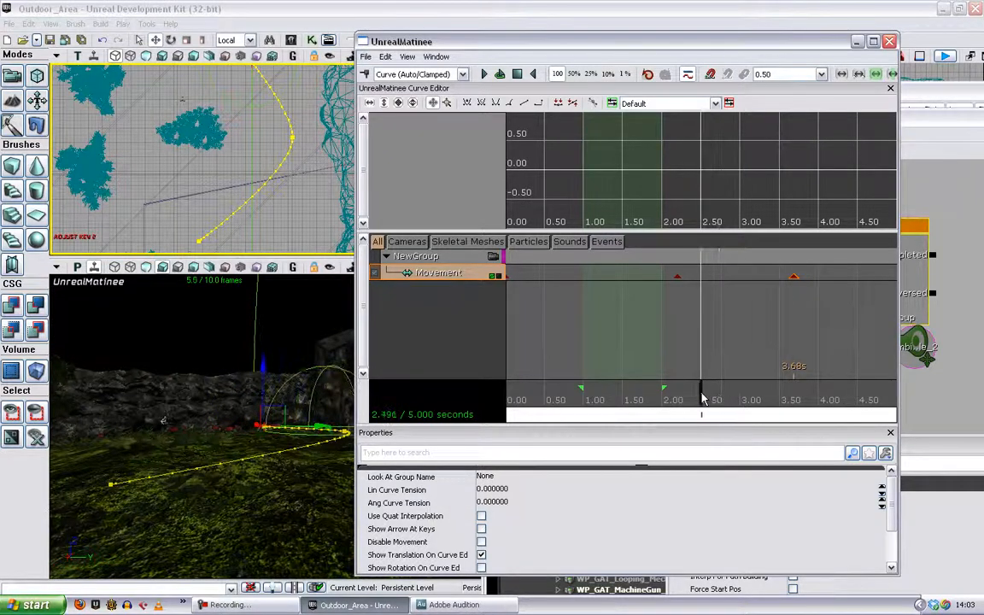
left_click_drag(792, 418, 726, 409)
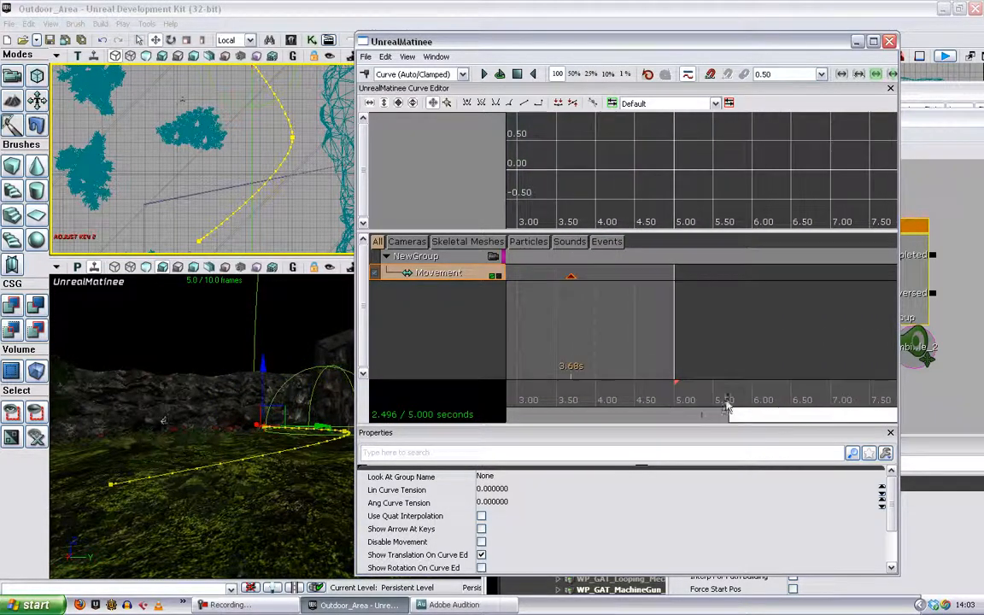
left_click(679, 386)
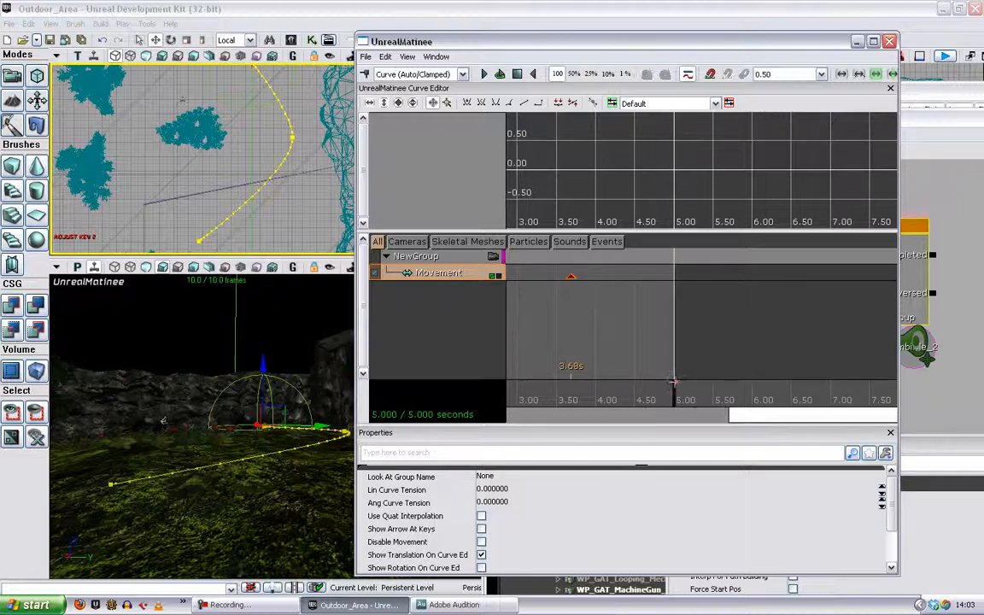
mouse_move(674, 382)
left_mouse_down("ctrl")
mouse_move(778, 377)
mouse_move(674, 389)
left_mouse_up("ctrl")
left_click_drag(675, 382, 849, 383, "ctrl")
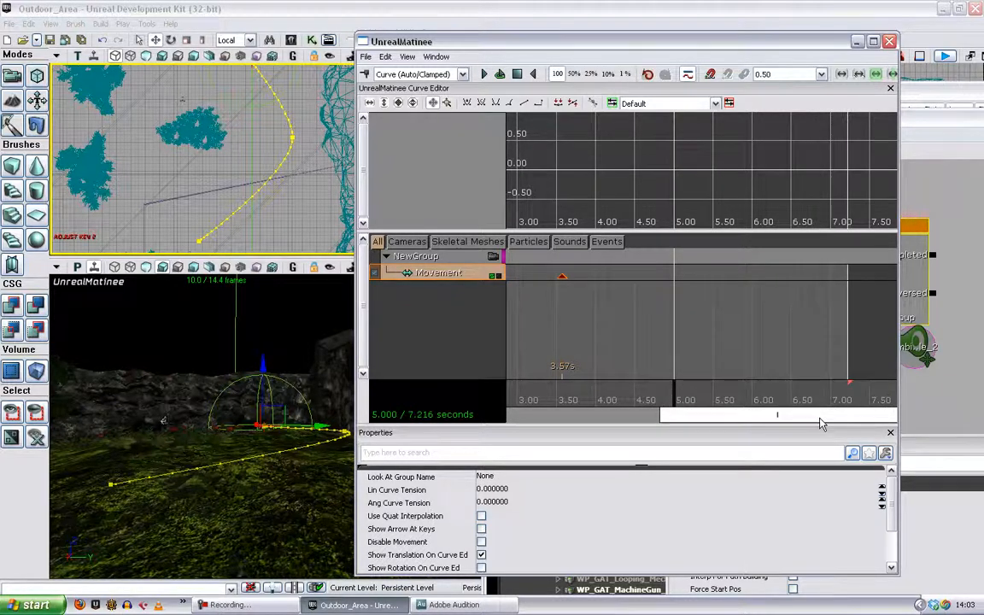
- Add a movement key at about 5.3 seconds and move the sound straight left to the far trees in the top view
left_click_drag(649, 401, 699, 390)
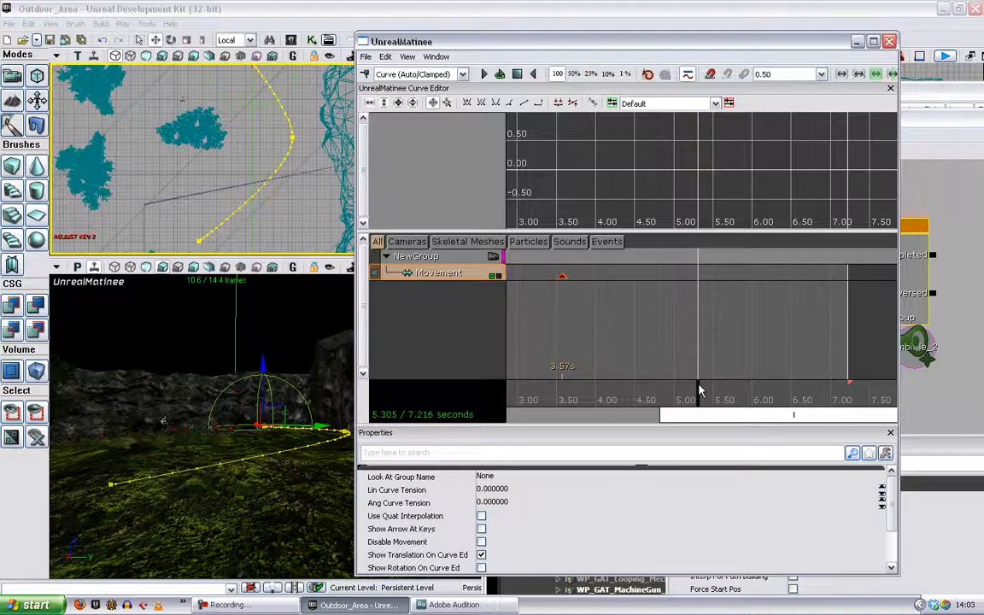
key("Return")
left_click_drag(197, 145, 249, 214)
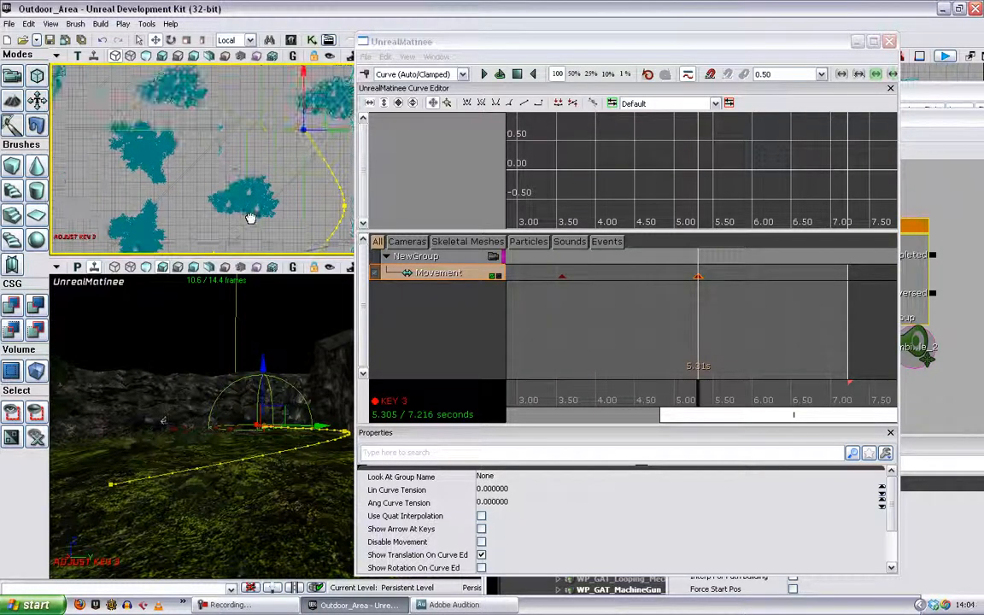
left_click_drag(324, 109, 154, 111)
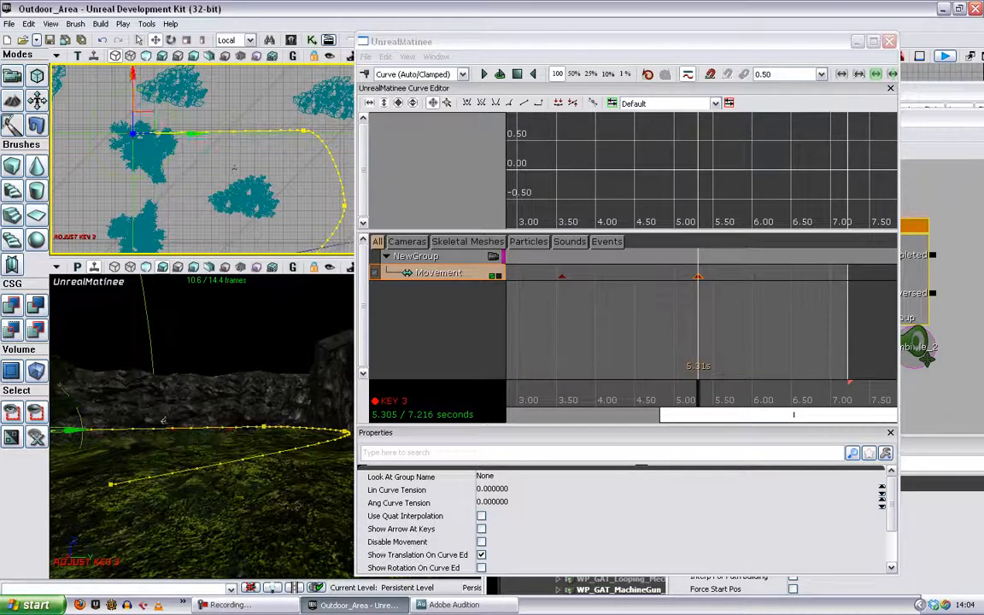
- Extend the Matinee sequence's end to about 9.4 seconds
left_click_drag(684, 416, 856, 422)
left_click_drag(175, 214, 226, 202)
scroll(228, 132, "down", 1)
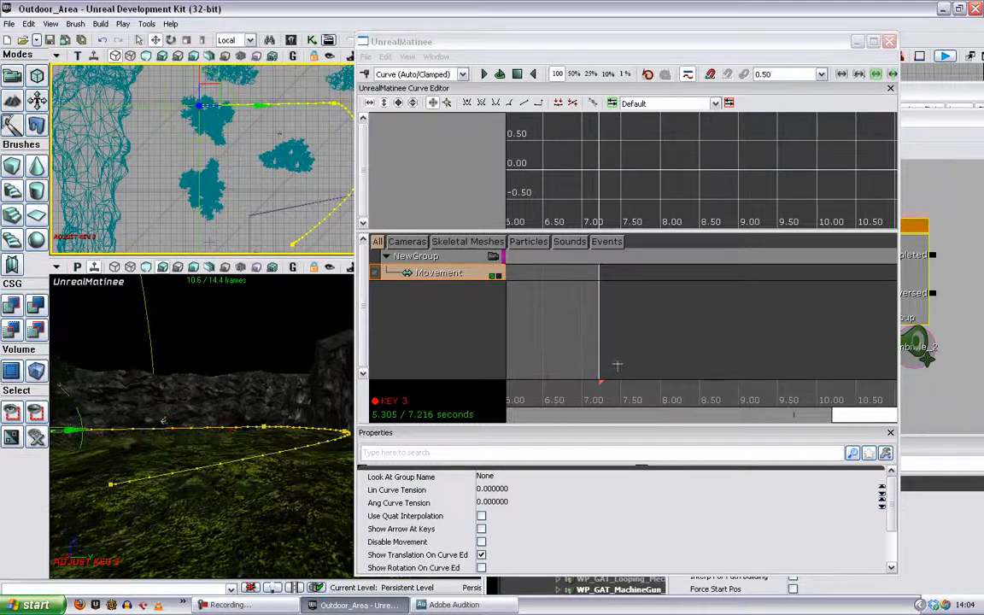
left_click(672, 387)
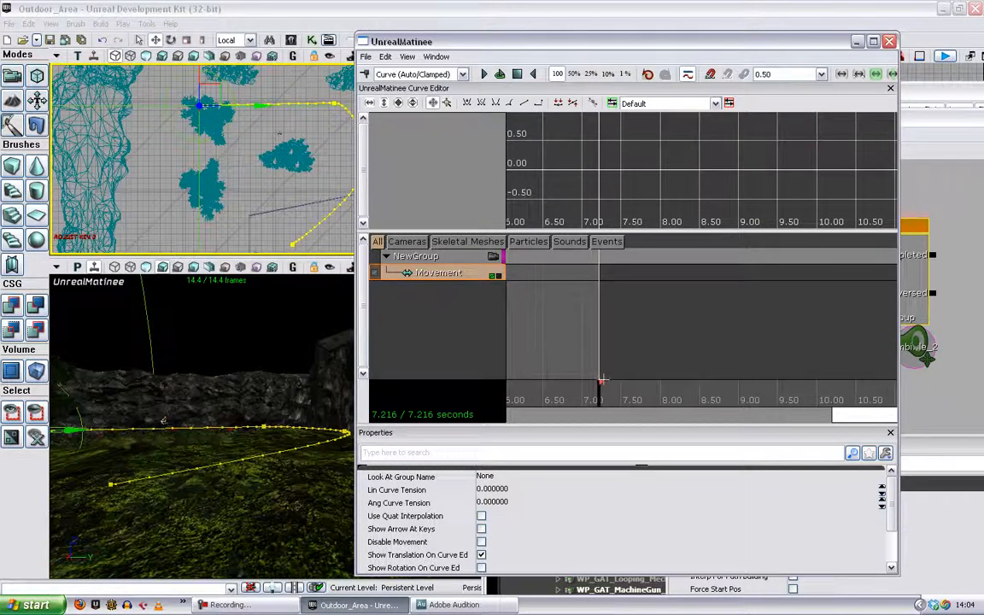
left_click_drag(602, 379, 771, 381)
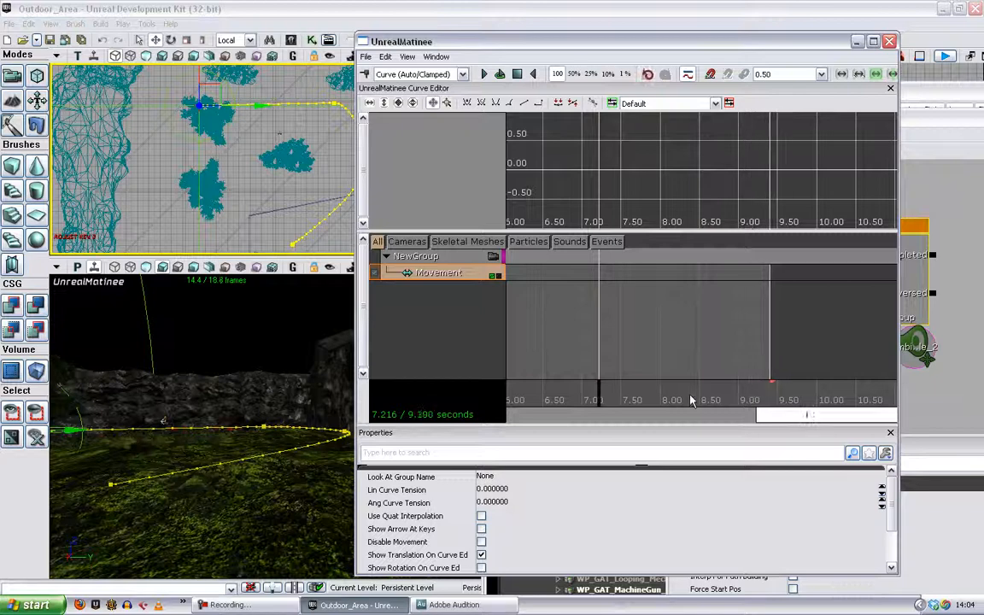
- Add a movement key at about 8.08 seconds and move the sound down beside the rock wall in the top view
left_click(668, 397)
key("Return")
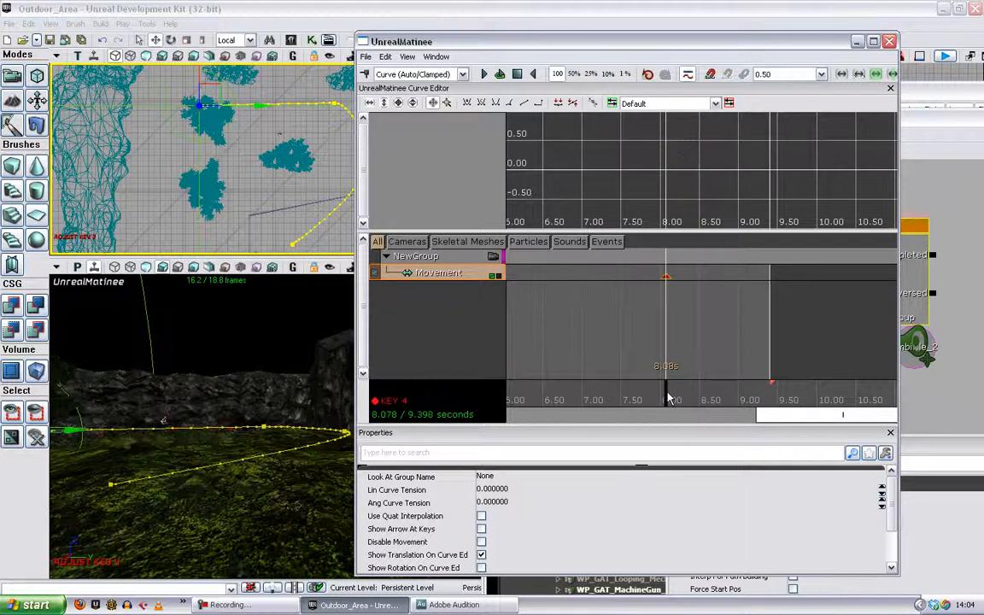
left_click_drag(216, 90, 165, 186)
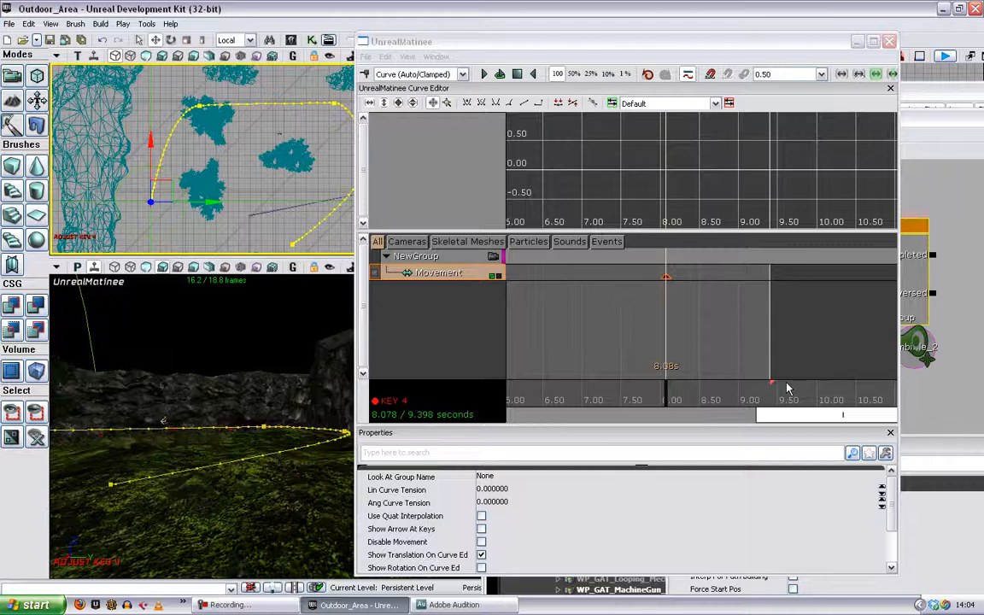
- Extend the sequence to about 10.7 seconds and place a movement key at about 10.13 seconds with the sound beside the path's starting point
left_click_drag(770, 378, 873, 384)
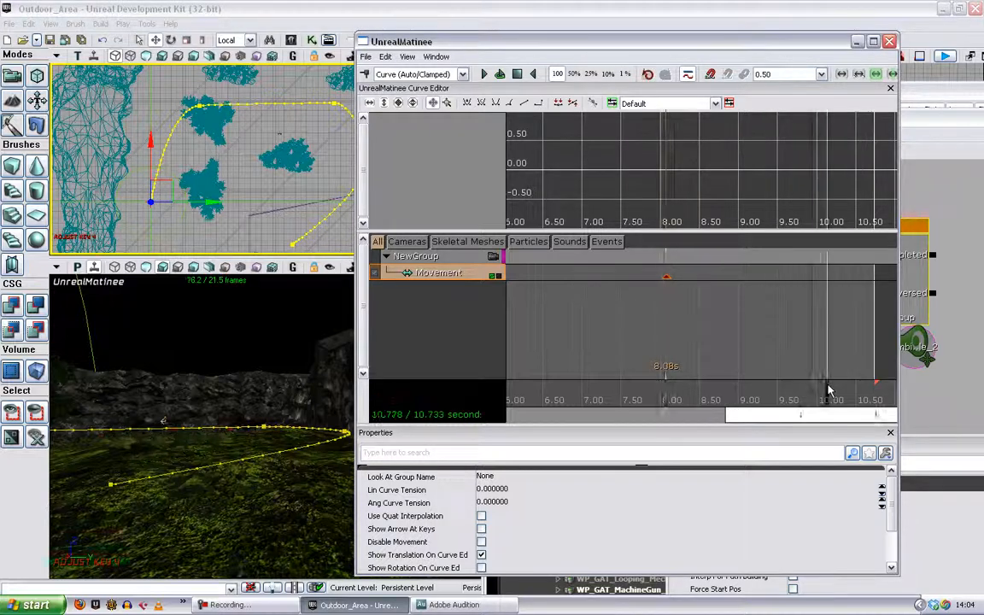
left_click(827, 390)
key("Return")
left_click(264, 234)
left_click_drag(264, 234, 260, 174)
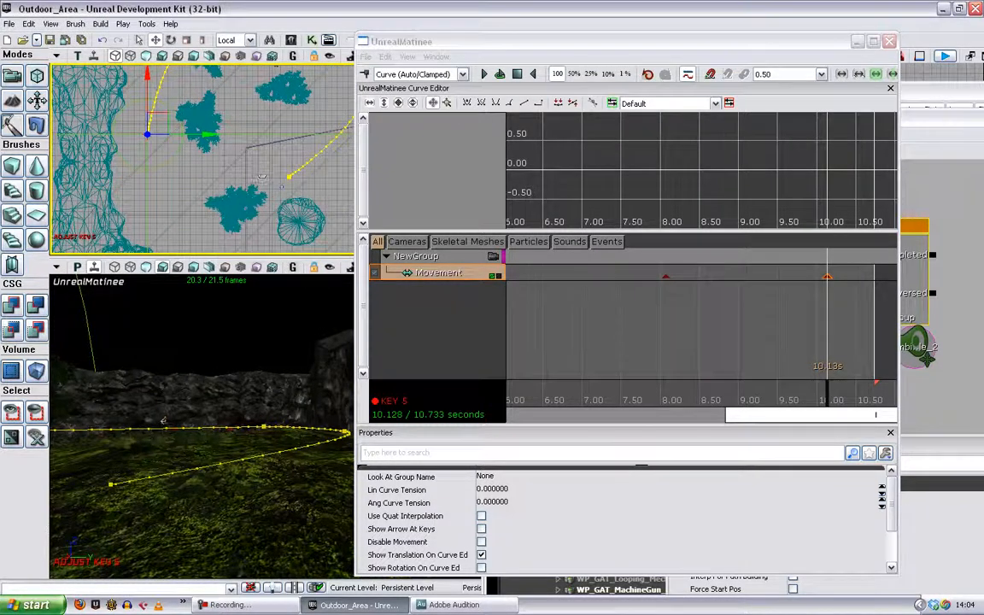
left_click(292, 167)
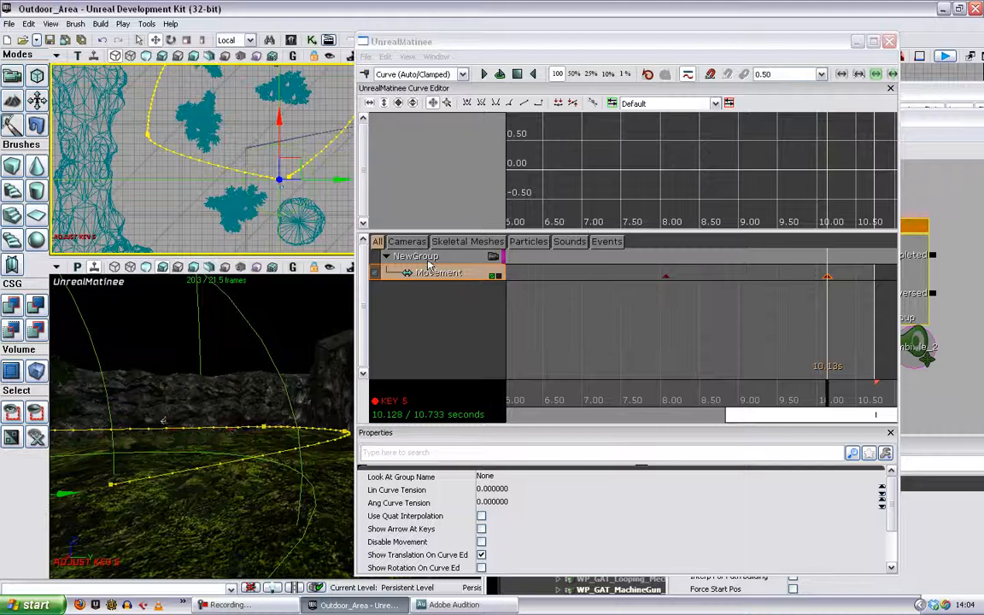
- Play the Matinee to preview the sound's movement around the path
left_click_drag(323, 113, 319, 176)
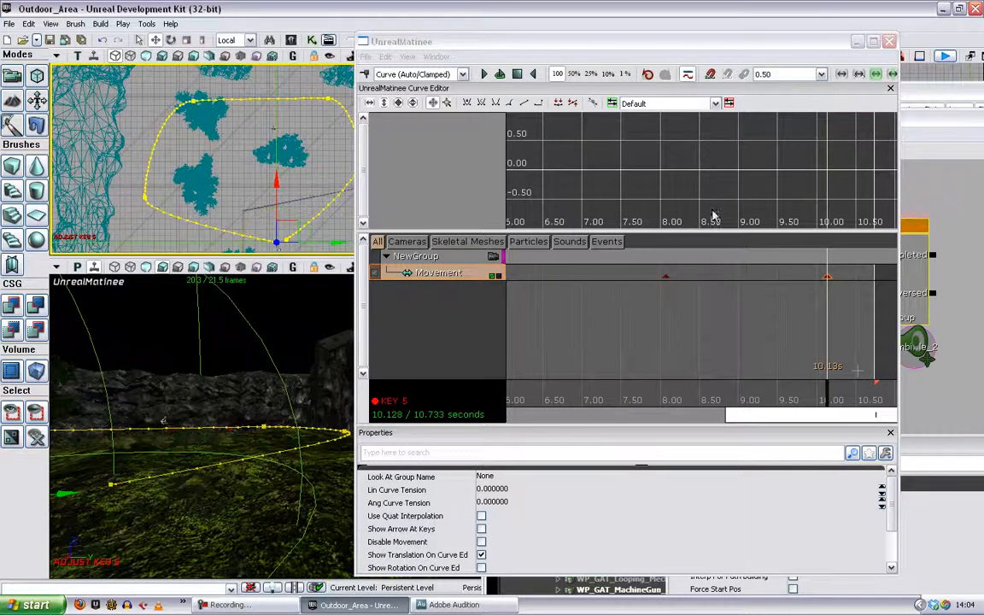
left_click(484, 75)
left_click(486, 76)
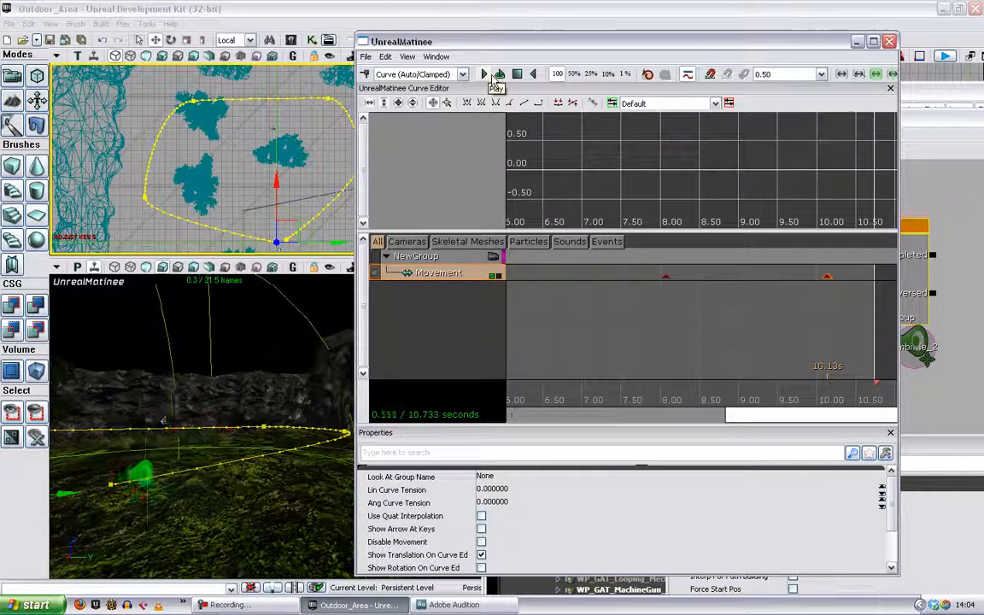
- Close the Matinee editor and play-test the level, walking through the outdoor area to listen to the moving night-bird sound
left_click(247, 436)
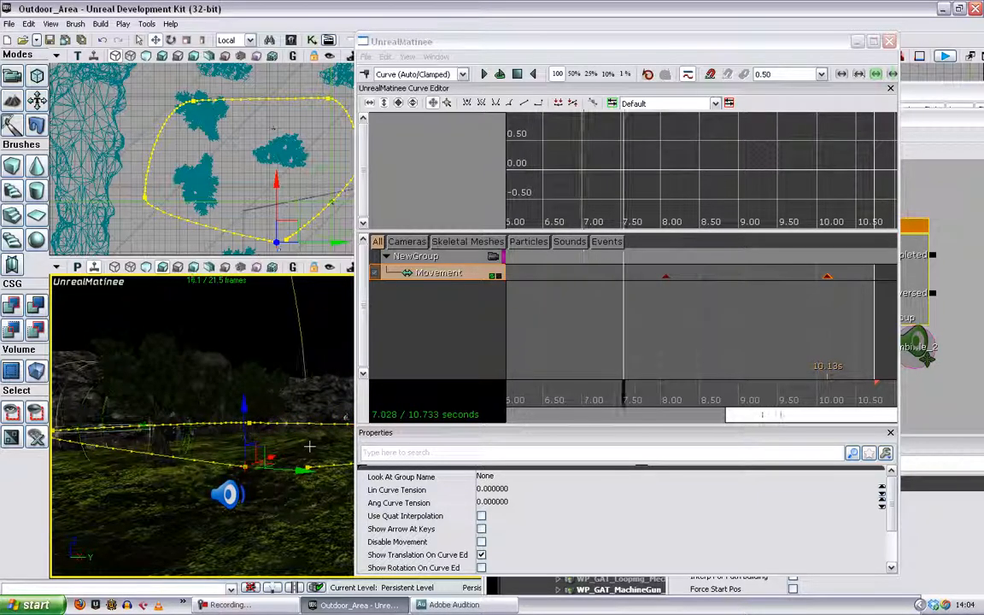
left_click(889, 42)
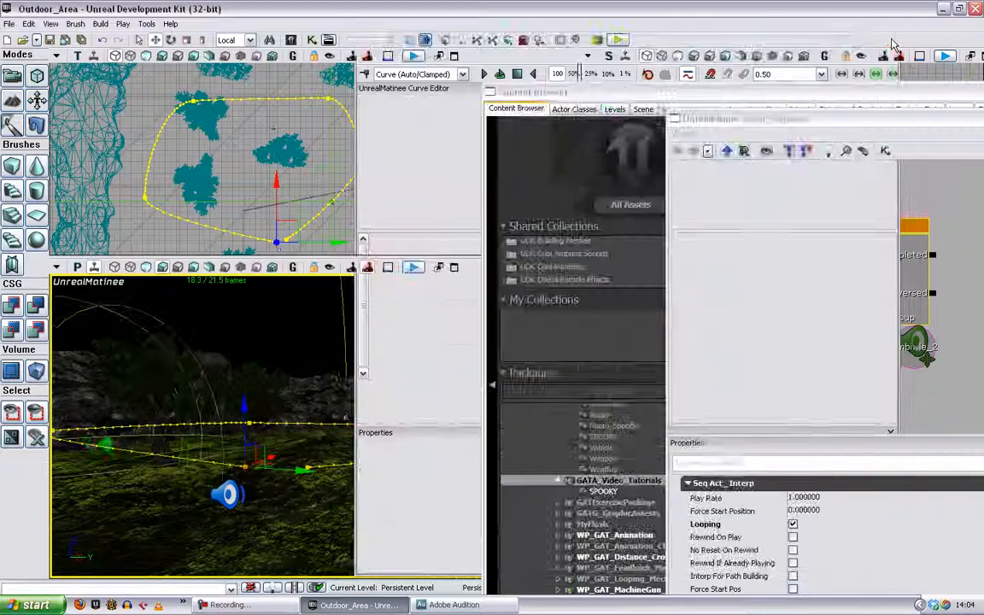
left_click(617, 39)
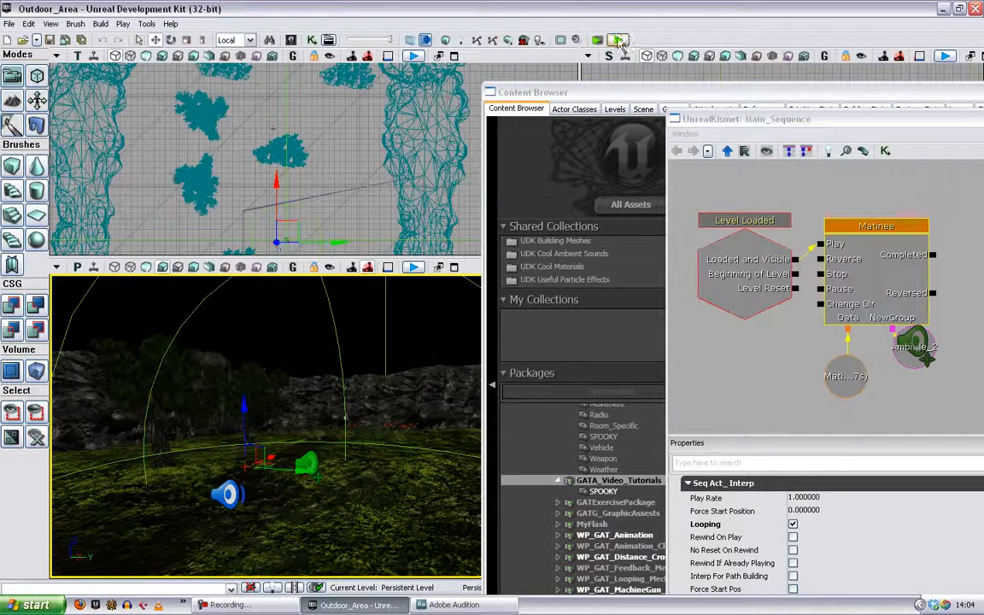
key("w")
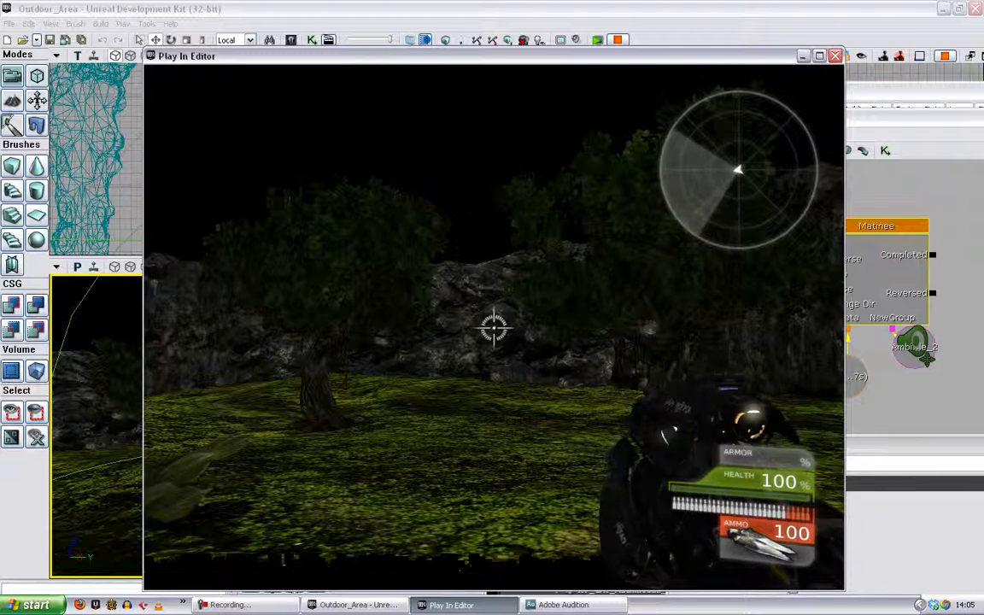
key("Escape")
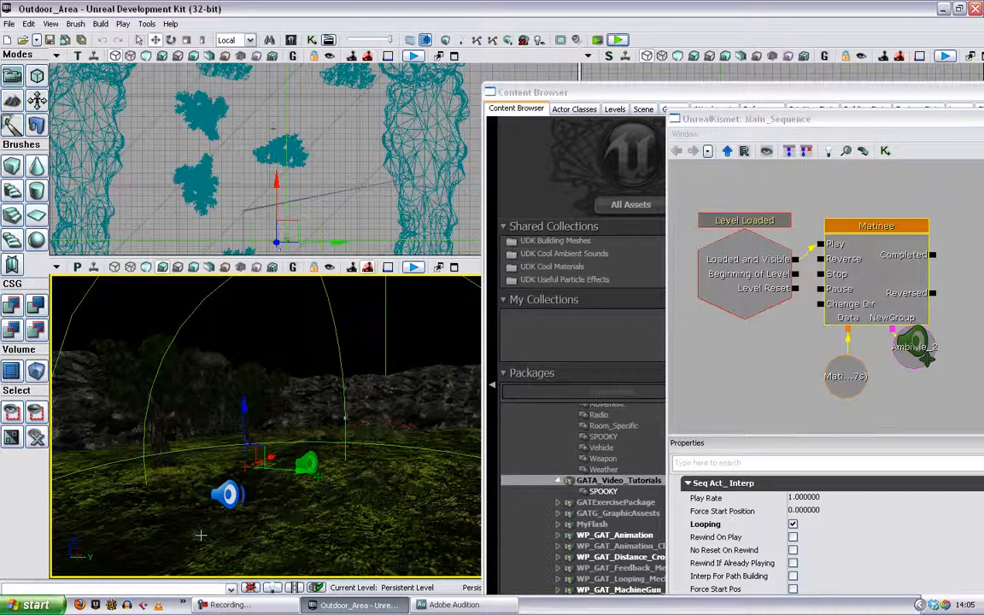
right_click_drag(269, 483, 365, 468)
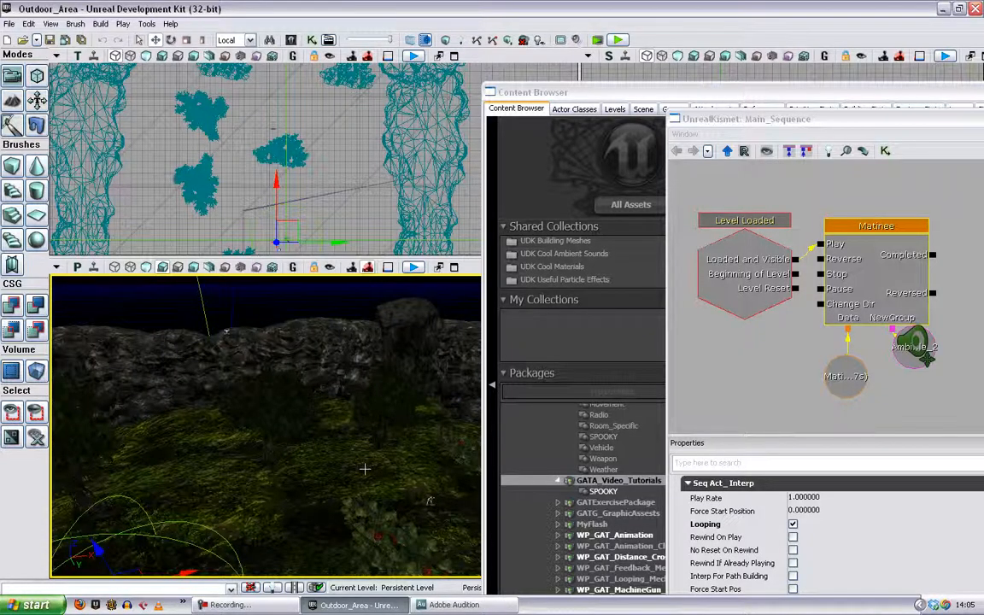